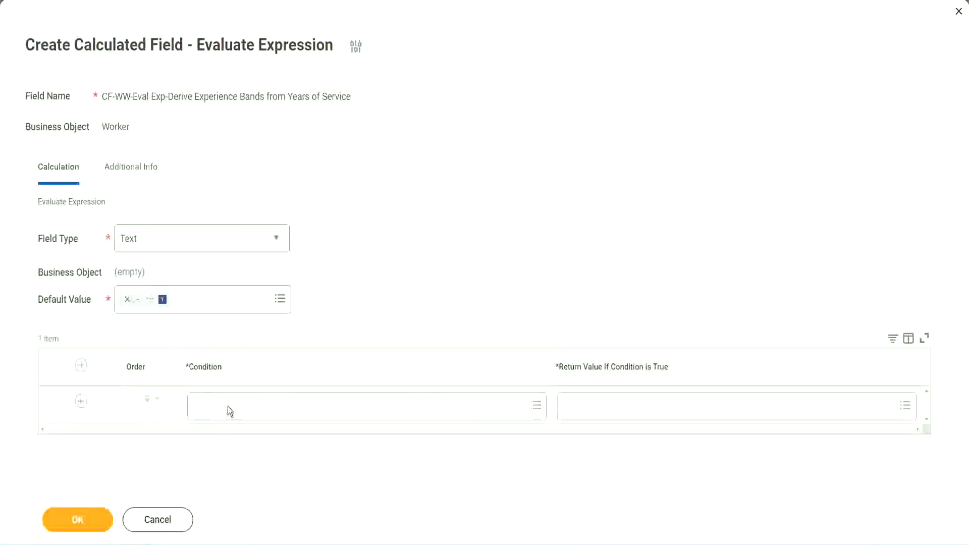
Set the first row's condition to CF-WW-TF-Length of Service between 0 and 7 years, copying the field name from the Notepad++ notes.
{"action": "left_click", "coordinate": [228, 407]}
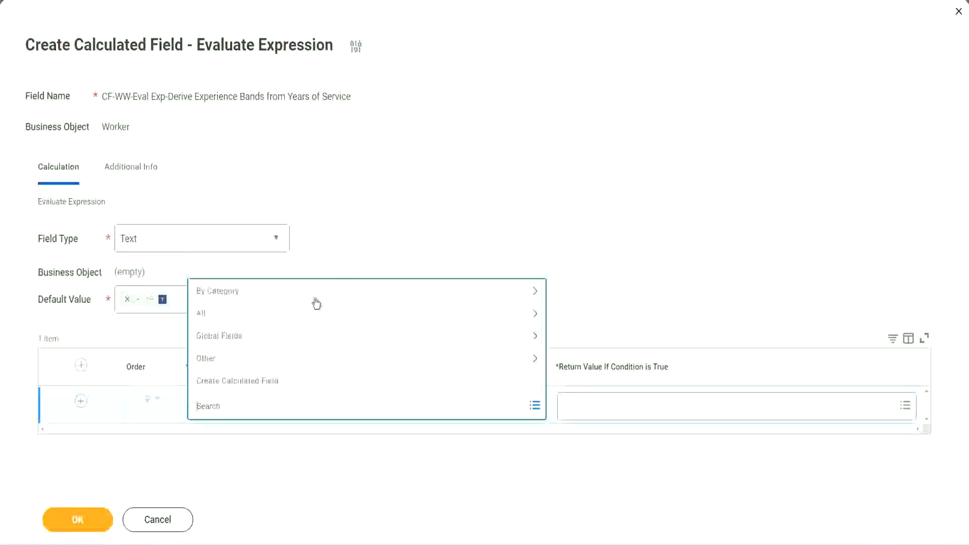
{"action": "left_click", "coordinate": [371, 224]}
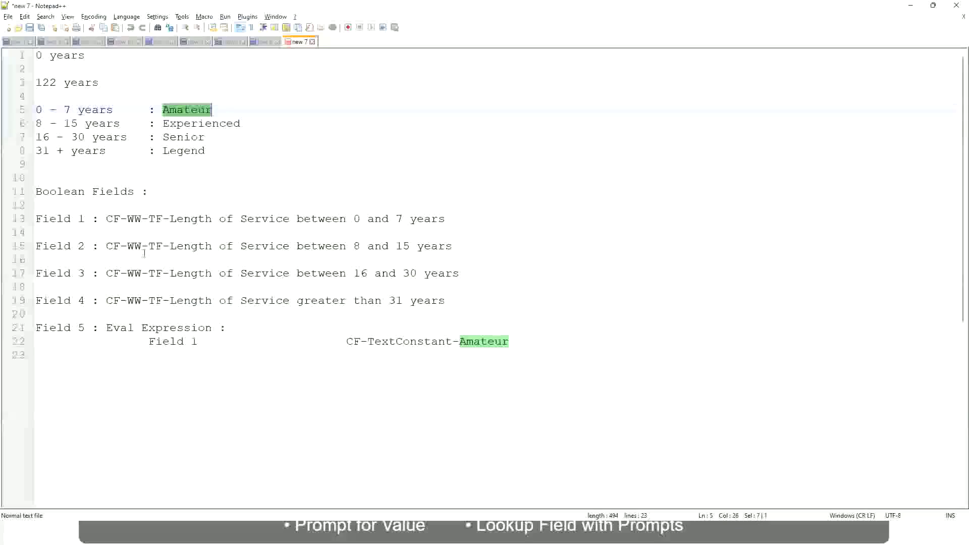
{"action": "left_click_drag", "start_coordinate": [108, 218], "coordinate": [446, 223]}
{"action": "key", "text": "ctrl+c"}
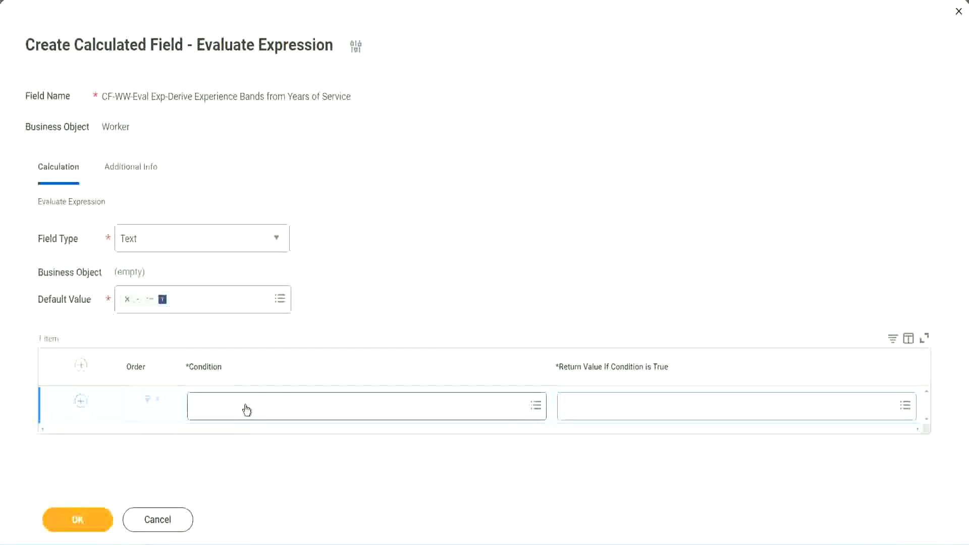
{"action": "left_click", "coordinate": [247, 410]}
{"action": "key", "text": "ctrl+v"}
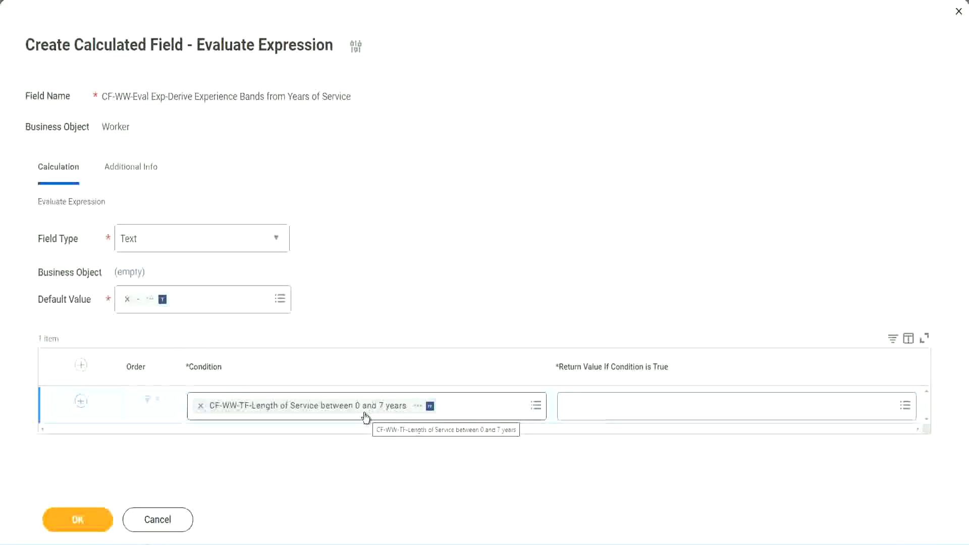
Search the first row's return value options for an existing field using the term "Amaterue".
{"action": "left_click", "coordinate": [629, 412]}
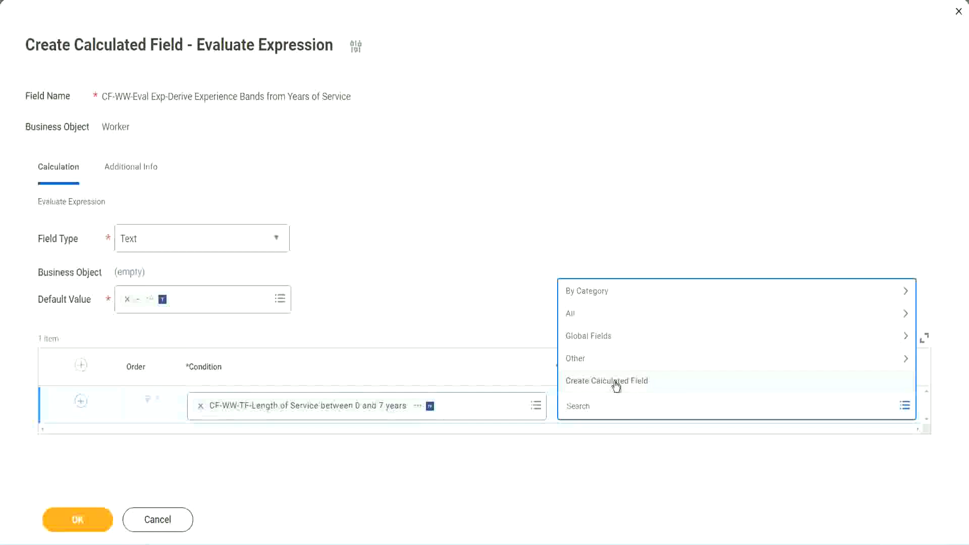
{"action": "left_click", "coordinate": [562, 252]}
{"action": "left_click", "coordinate": [585, 410]}
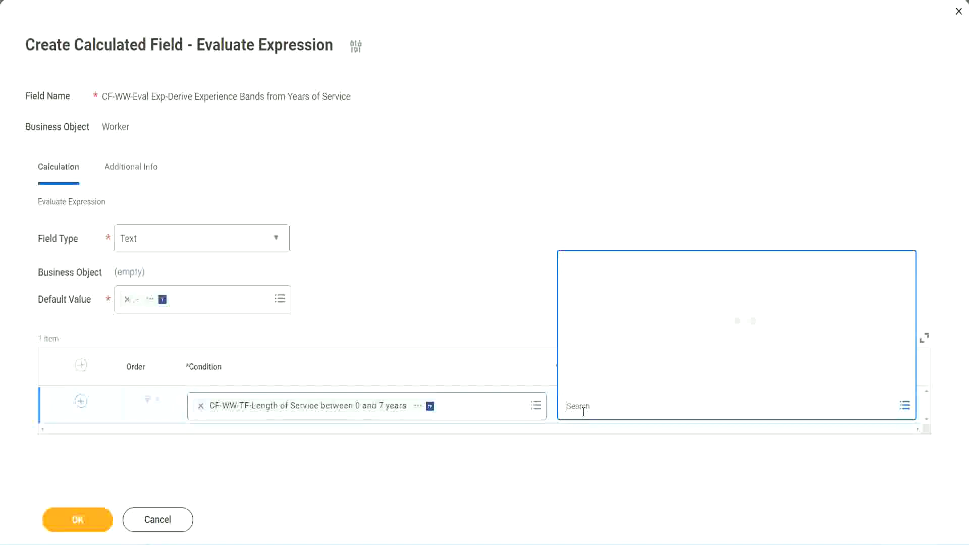
{"action": "type", "text": "Amaterue"}
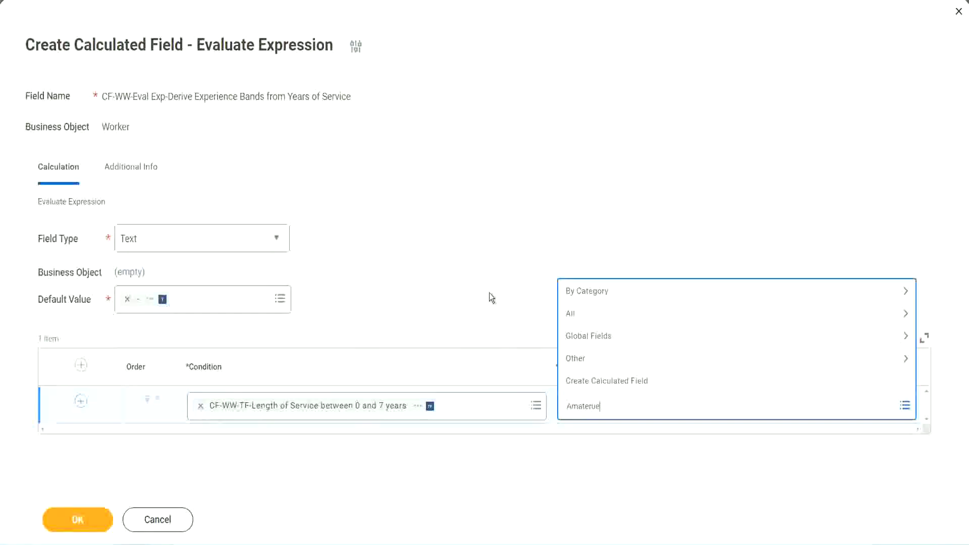
{"action": "key", "text": "Return"}
{"action": "left_click", "coordinate": [610, 408]}
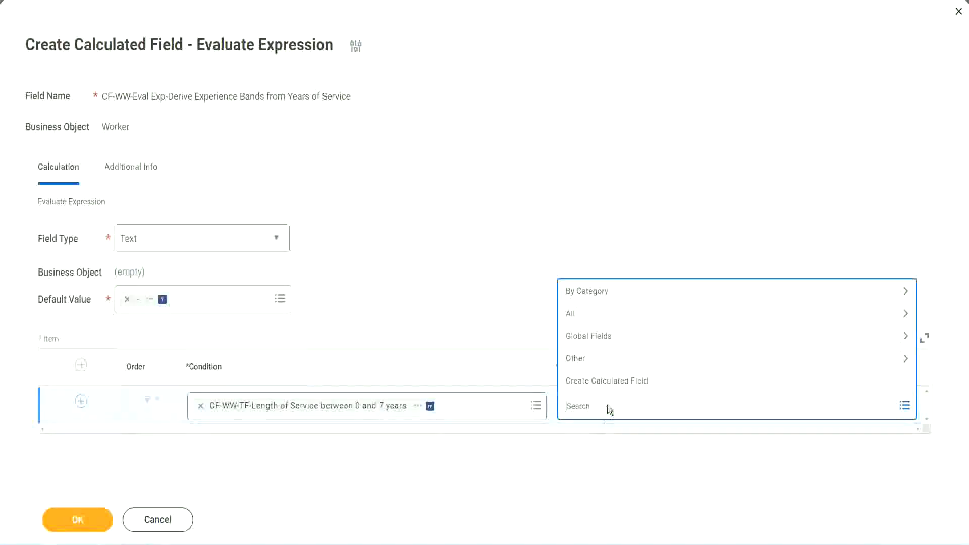
{"action": "left_click", "coordinate": [489, 293]}
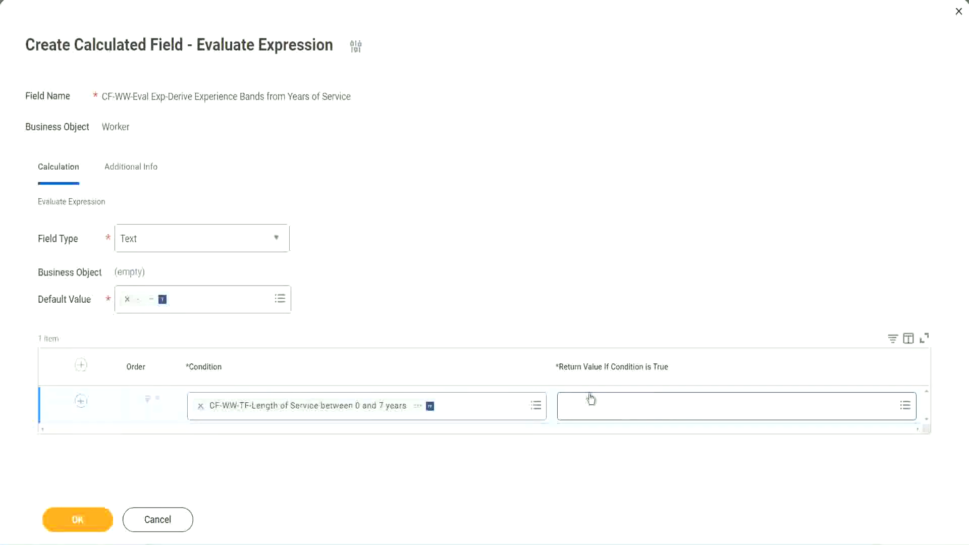
Start a new calculated field for the first row's return value and name it CF-WW-TC-Amateur.
{"action": "left_click", "coordinate": [627, 405]}
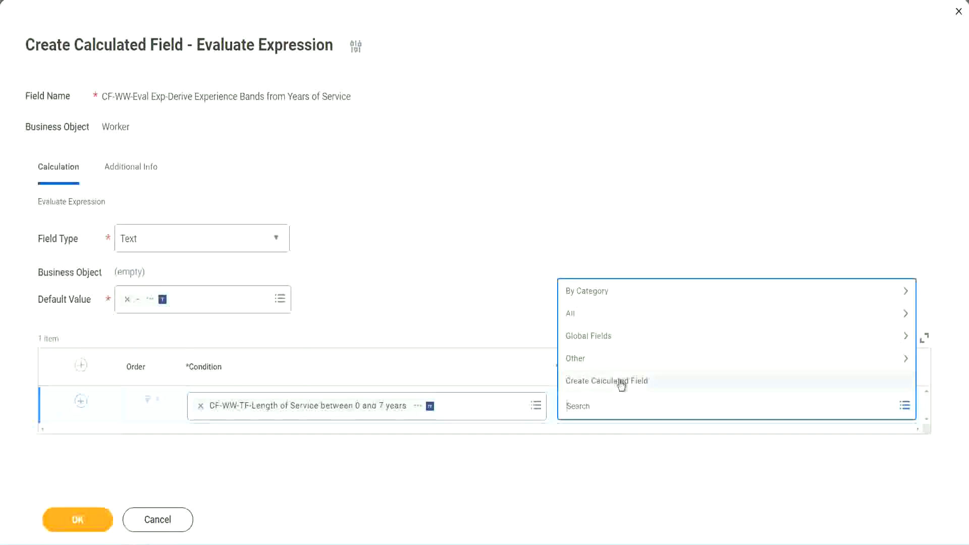
{"action": "left_click", "coordinate": [621, 384]}
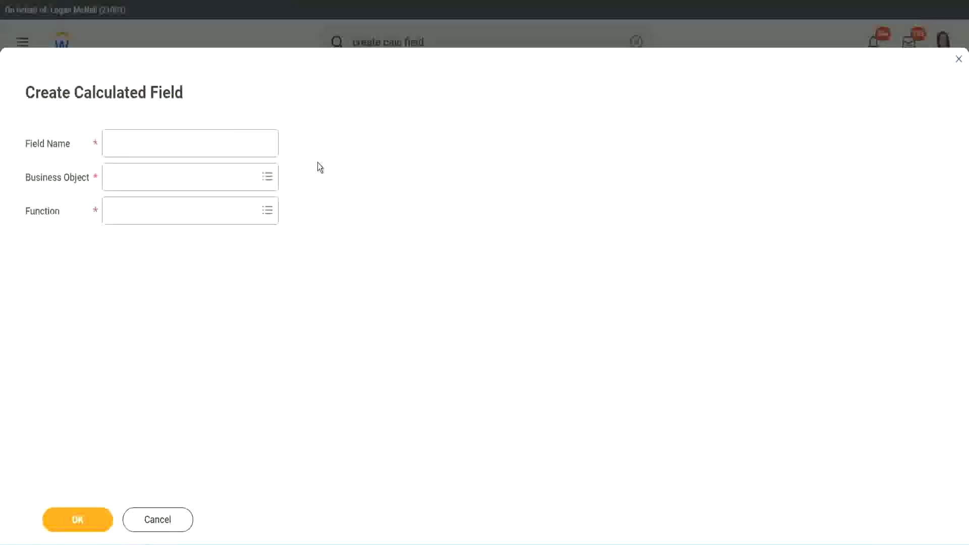
{"action": "left_click", "coordinate": [119, 145]}
{"action": "type", "text": "CF"}
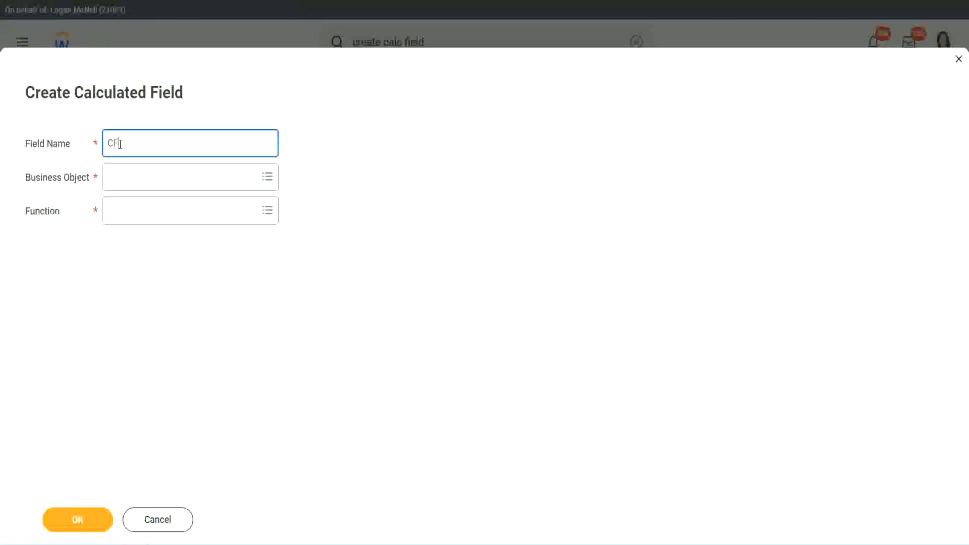
{"action": "type", "text": "_TC"}
{"action": "type", "text": "-Am"}
{"action": "type", "text": "ateur"}
{"action": "type", "text": "WW"}
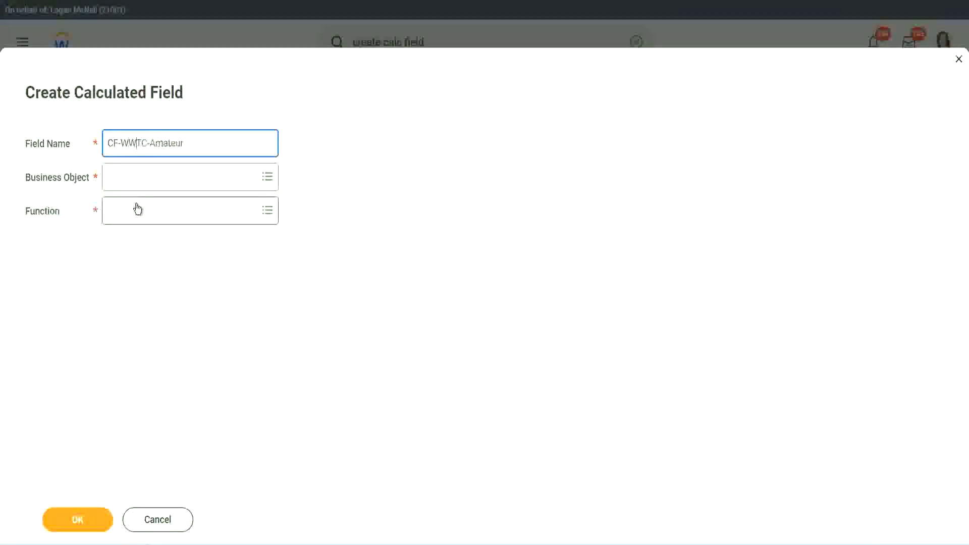
Set the new calculated field's business object to Global.
{"action": "left_click", "coordinate": [136, 178]}
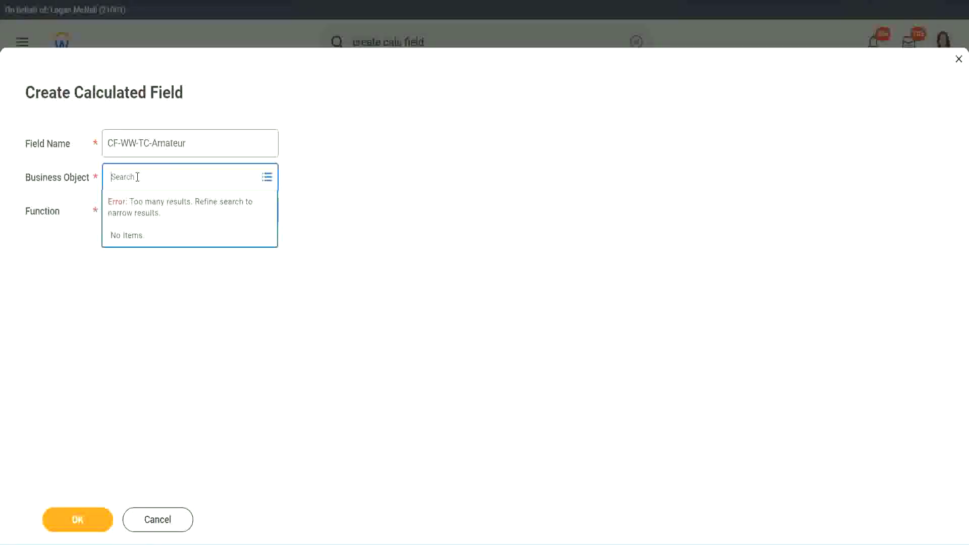
{"action": "type", "text": "worker"}
{"action": "key", "text": "BackSpace"}
{"action": "key", "text": "BackSpace"}
{"action": "key", "text": "BackSpace"}
{"action": "key", "text": "BackSpace"}
{"action": "key", "text": "BackSpace"}
{"action": "key", "text": "BackSpace"}
{"action": "type", "text": "global"}
{"action": "key", "text": "Return"}
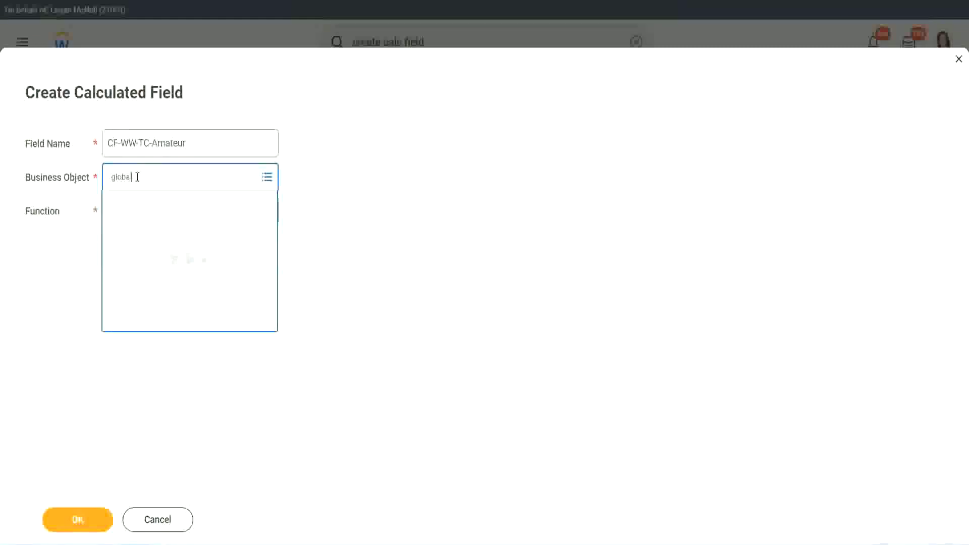
{"action": "left_click", "coordinate": [151, 235]}
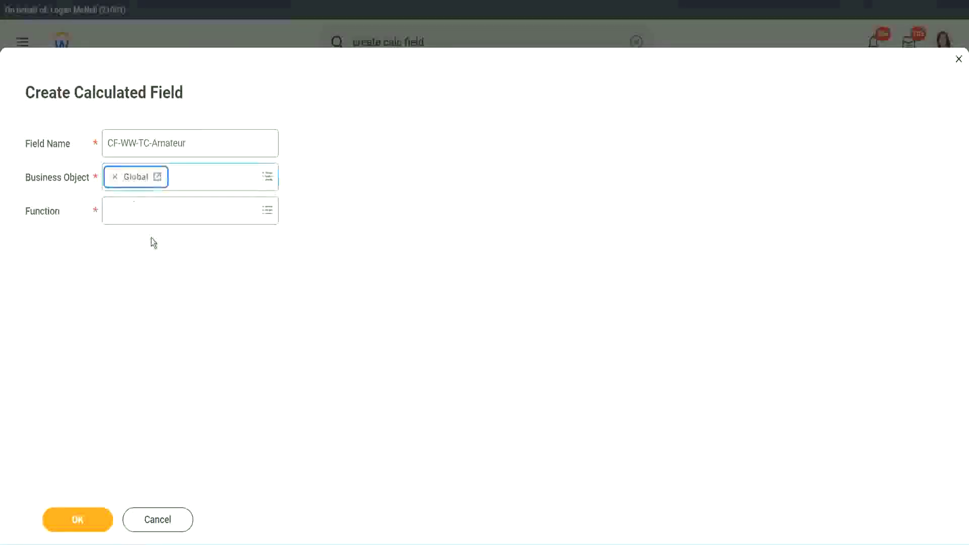
{"action": "triple_click", "coordinate": [222, 145]}
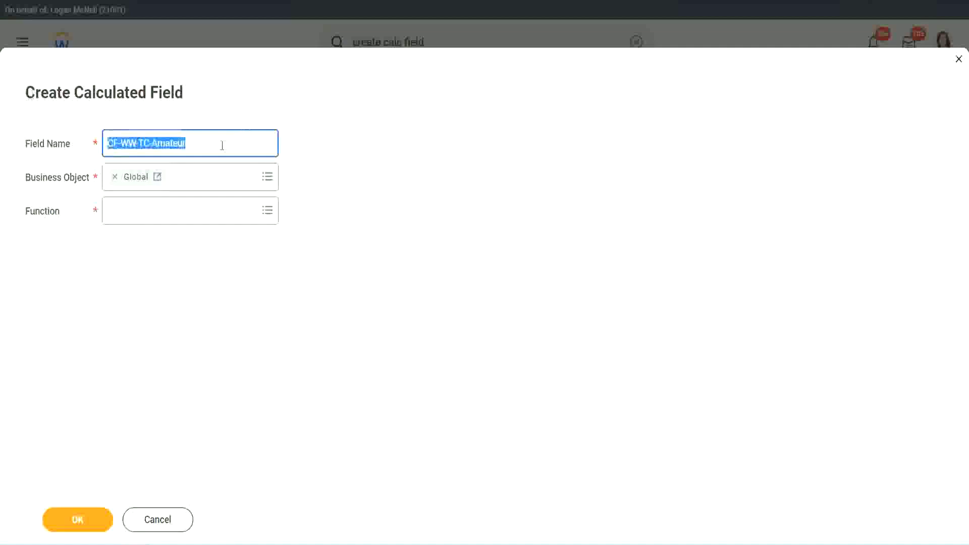
{"action": "left_click", "coordinate": [222, 146]}
{"action": "double_click", "coordinate": [191, 143]}
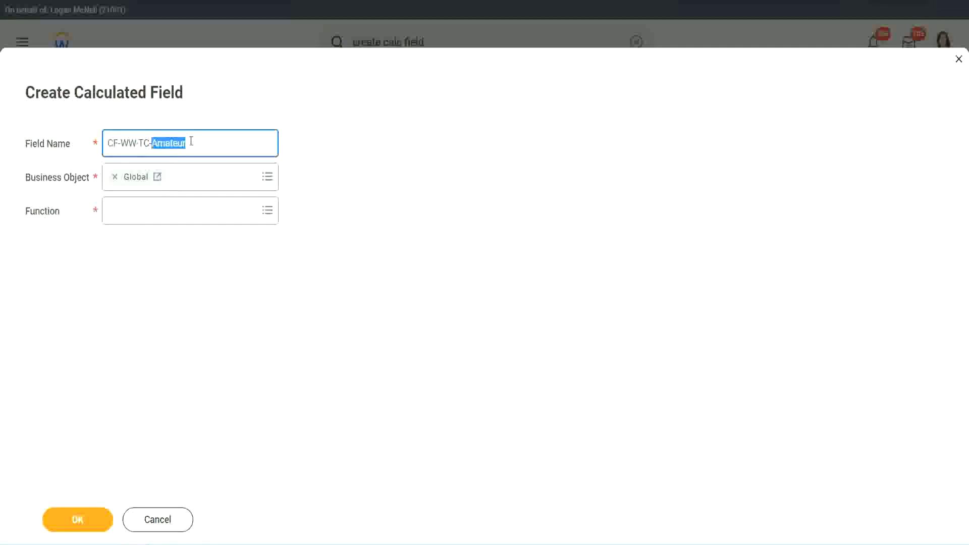
{"action": "left_click", "coordinate": [201, 142]}
{"action": "double_click", "coordinate": [182, 145]}
Choose Text Constant as the calculated field's function and continue to its definition.
{"action": "left_click", "coordinate": [136, 210]}
{"action": "type", "text": "text const"}
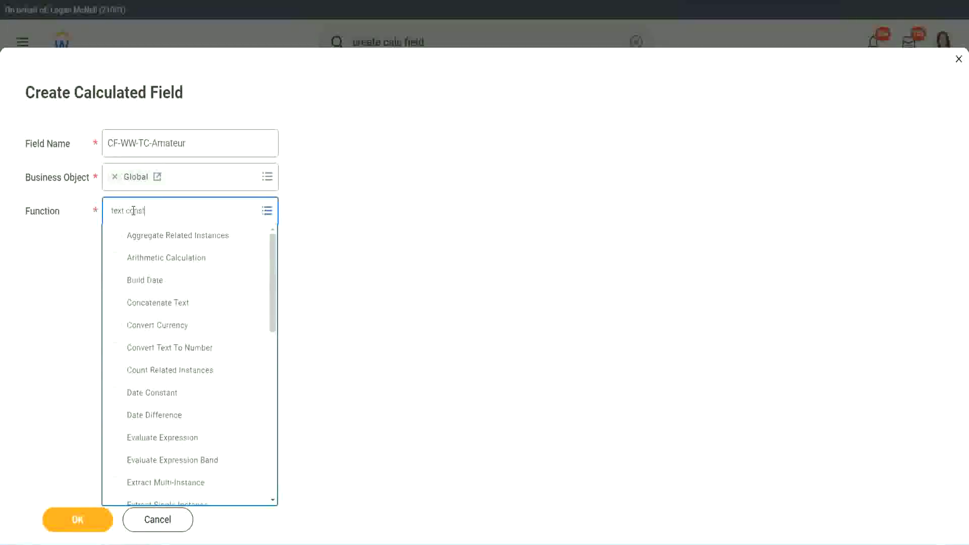
{"action": "key", "text": "Return"}
{"action": "left_click", "coordinate": [80, 524]}
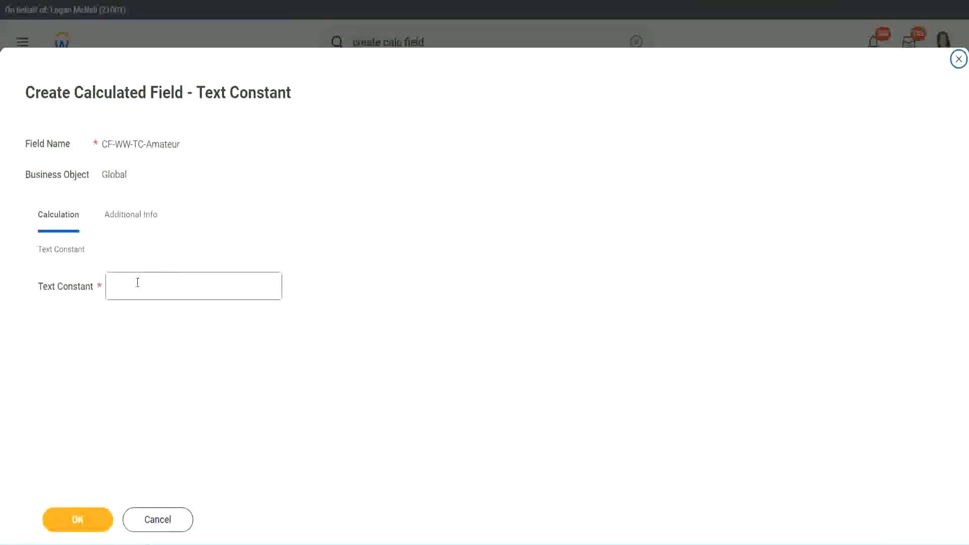
Set the text constant to Amateur and save the field as the first row's return value.
{"action": "left_click", "coordinate": [159, 285]}
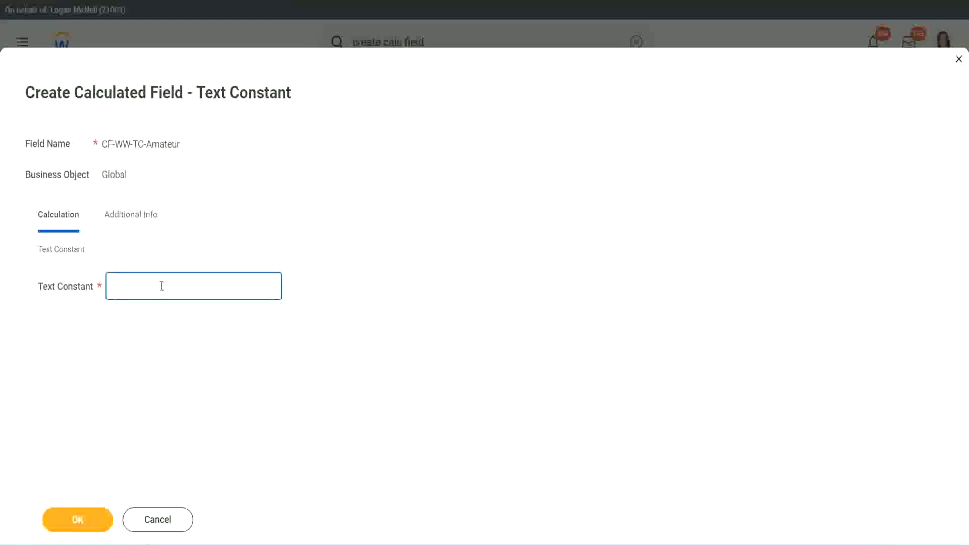
{"action": "type", "text": "Amateur"}
{"action": "left_click", "coordinate": [75, 521]}
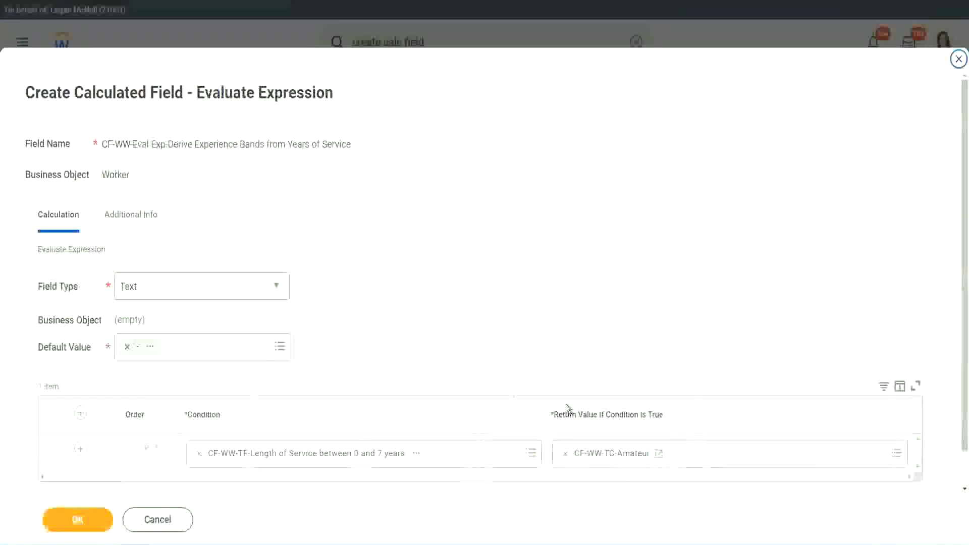
{"action": "right_click", "coordinate": [601, 456]}
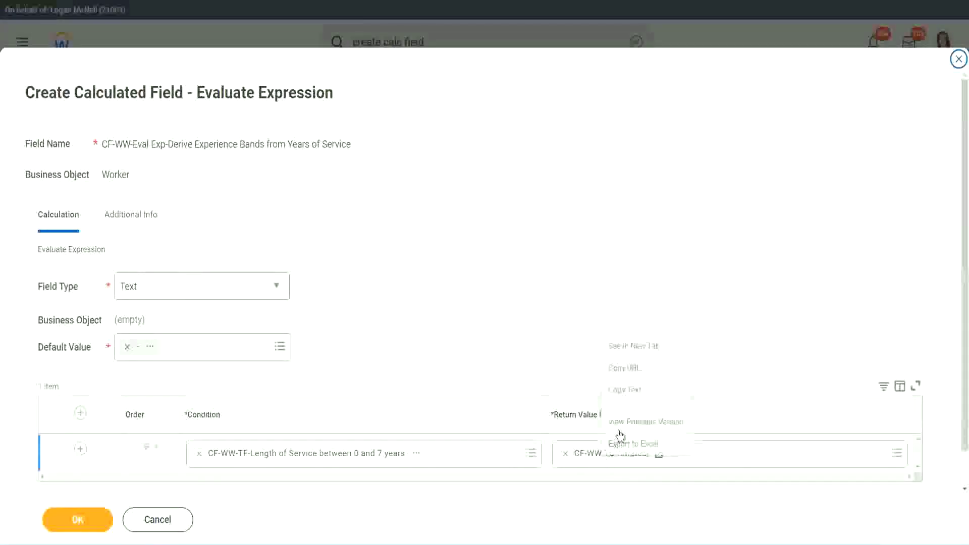
{"action": "left_click", "coordinate": [558, 414]}
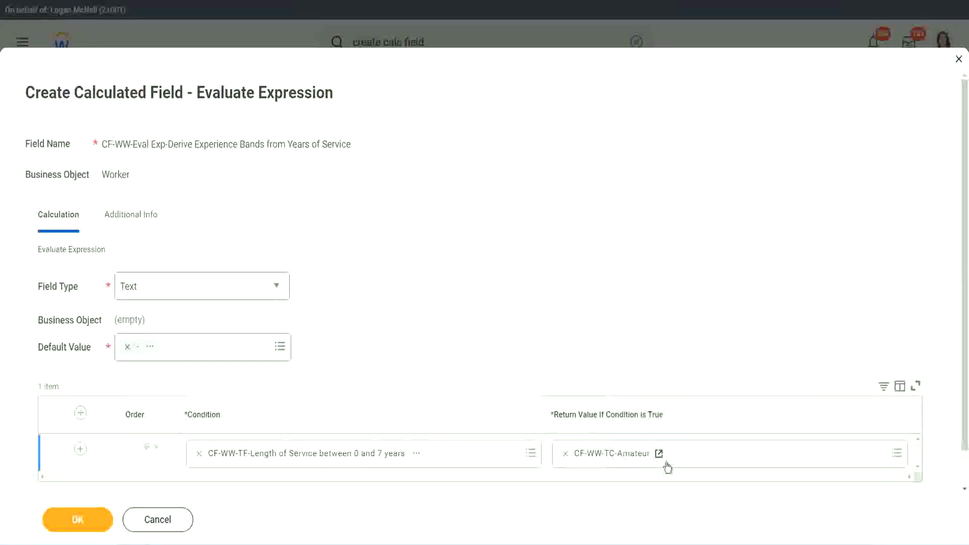
Add three more condition rows below the first one in the Evaluate Expression table.
{"action": "left_click", "coordinate": [66, 464]}
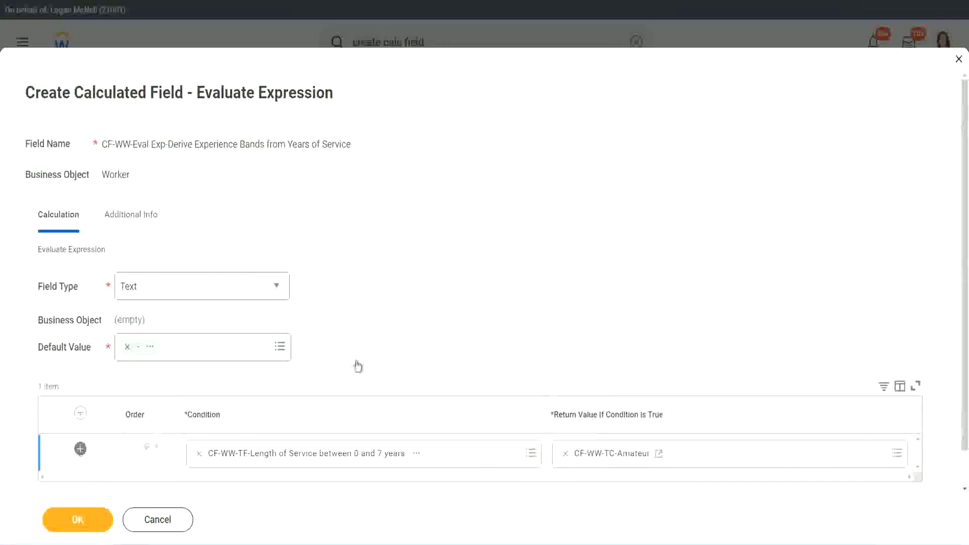
{"action": "scroll", "coordinate": [378, 352], "scroll_direction": "down", "scroll_amount": 2}
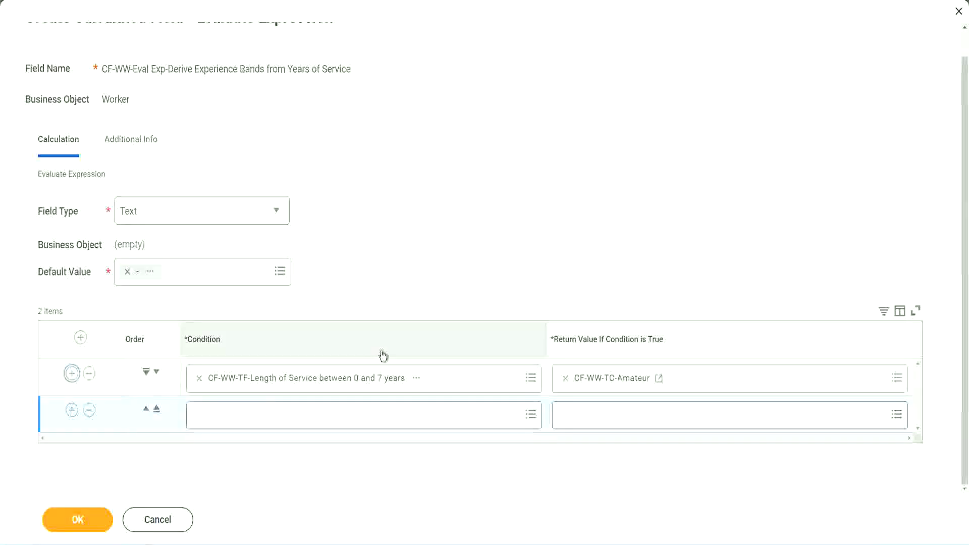
{"action": "left_click", "coordinate": [72, 409]}
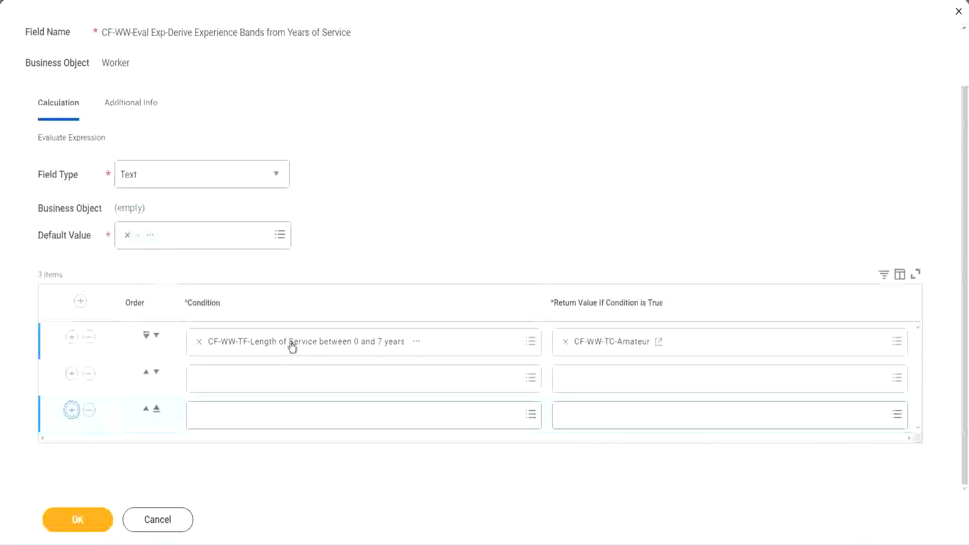
Set the second row's condition to CF-WW-TF-Length of Service between 8 and 15 years, searching for cf-ww-tf.
{"action": "left_click", "coordinate": [238, 378]}
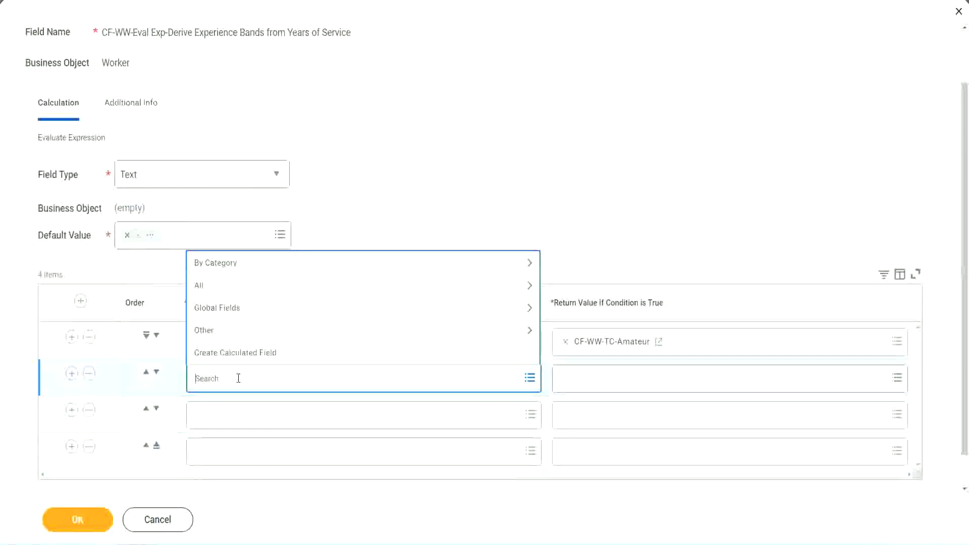
{"action": "type", "text": "cf-ww"}
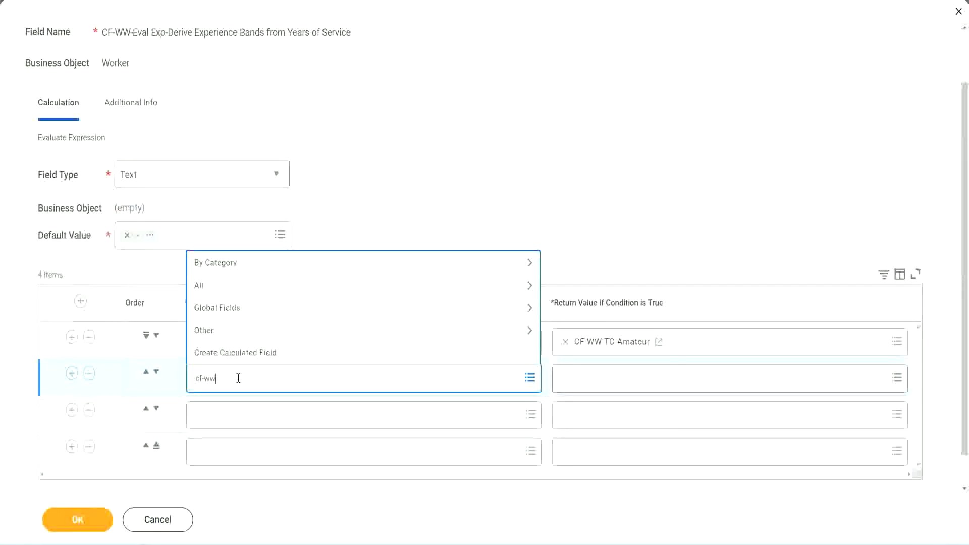
{"action": "type", "text": "-tf"}
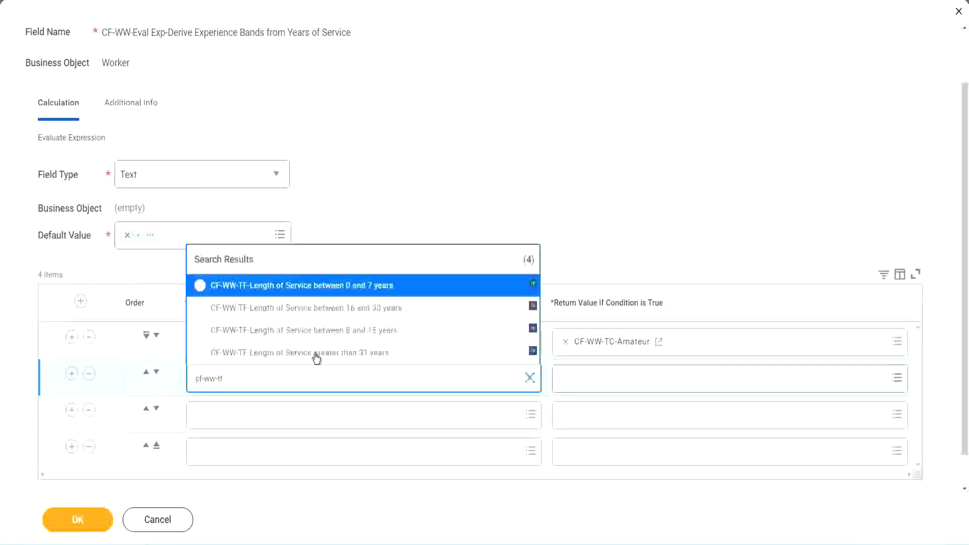
{"action": "left_click", "coordinate": [372, 330]}
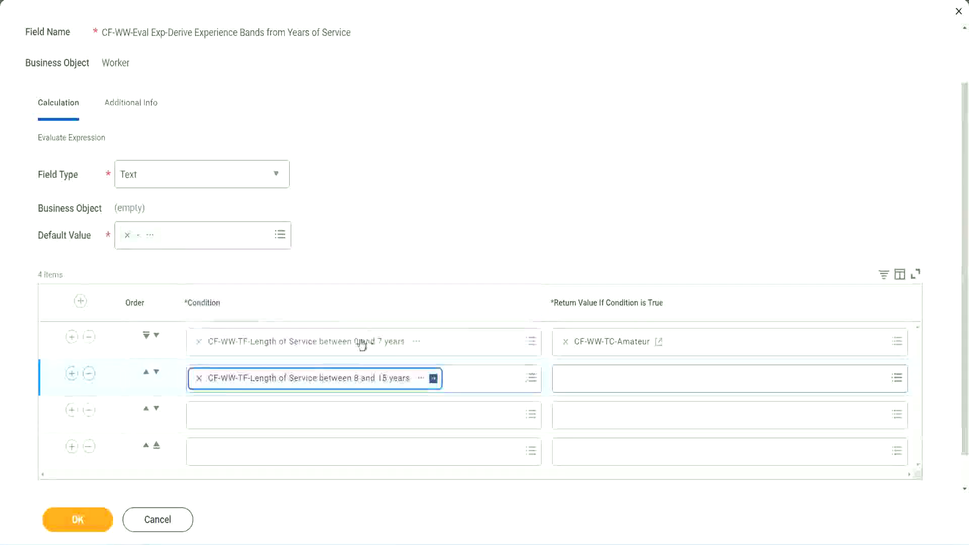
Set the third row's condition to CF-WW-TF-Length of Service between 16 and 30 years, searching for cf-ww-tf.
{"action": "left_click", "coordinate": [244, 414]}
{"action": "type", "text": "cf"}
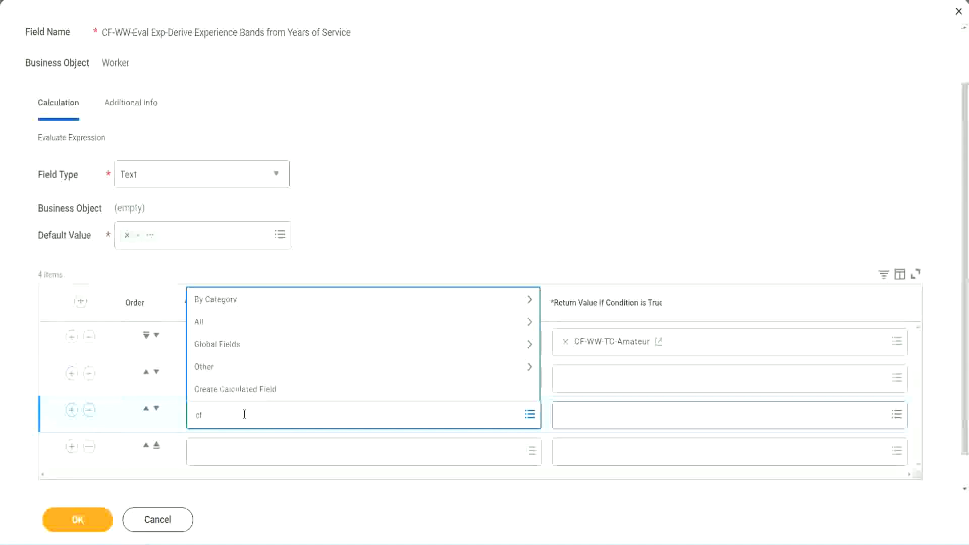
{"action": "type", "text": "-ww-tf"}
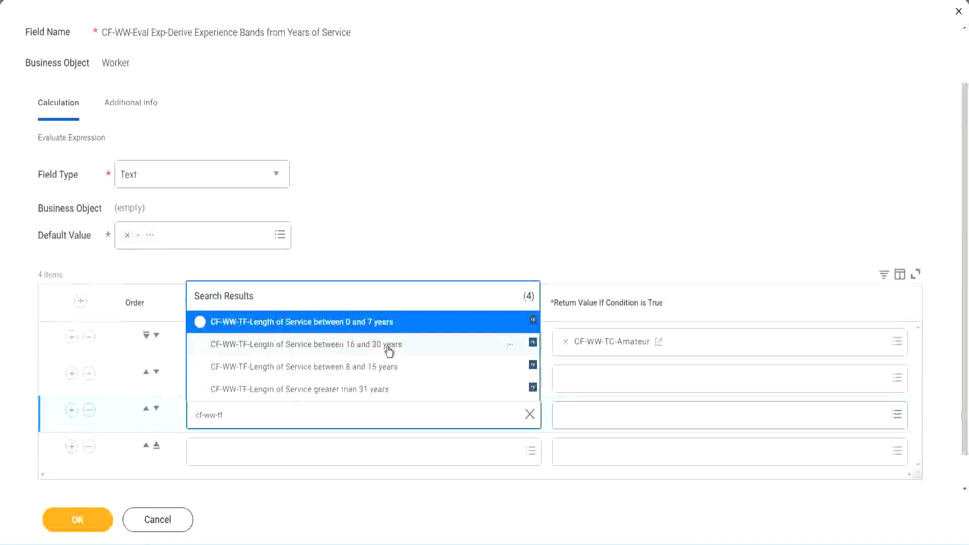
{"action": "left_click", "coordinate": [389, 349]}
Set the fourth row's condition to CF-WW-TF-Length of Service greater than 31 years, searching for cf-ww tf 31.
{"action": "left_click", "coordinate": [229, 453]}
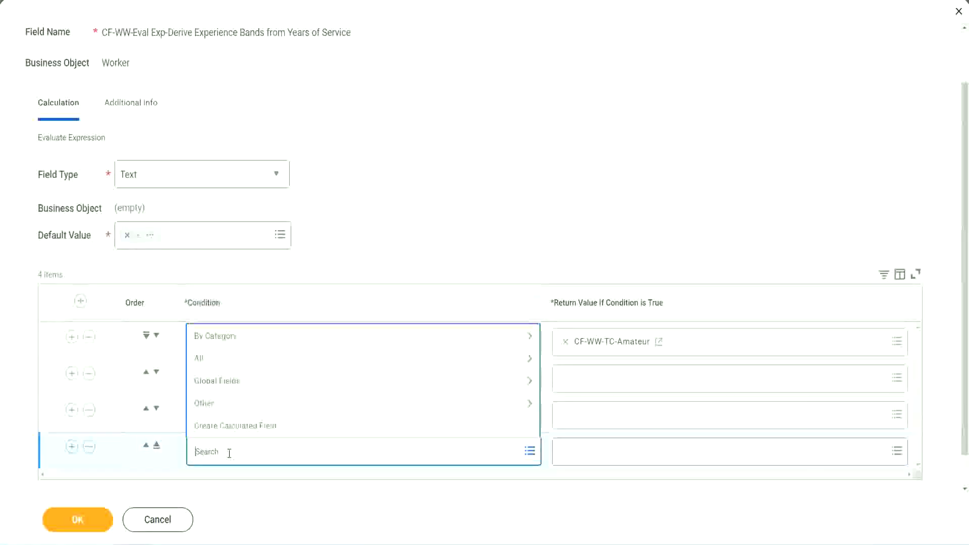
{"action": "type", "text": "cf-ww"}
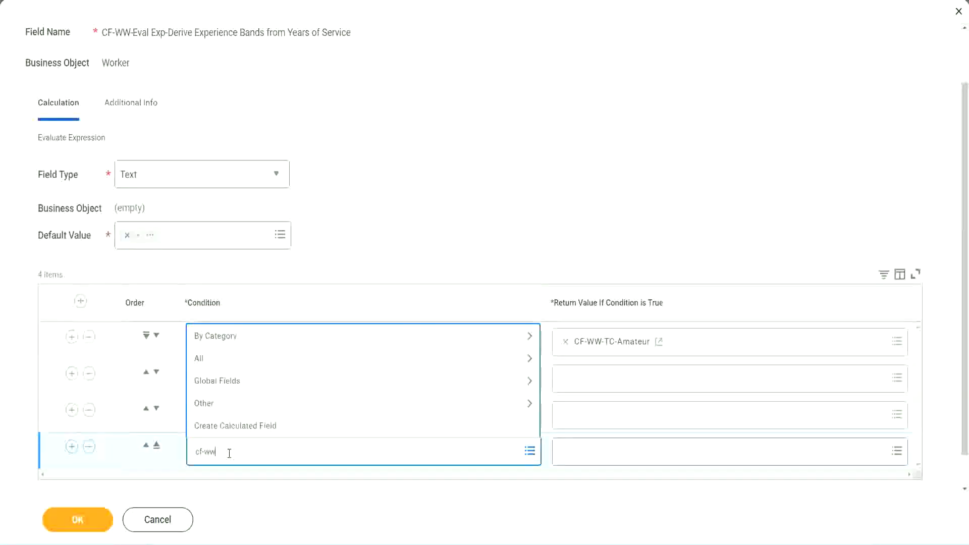
{"action": "type", "text": " tf 31"}
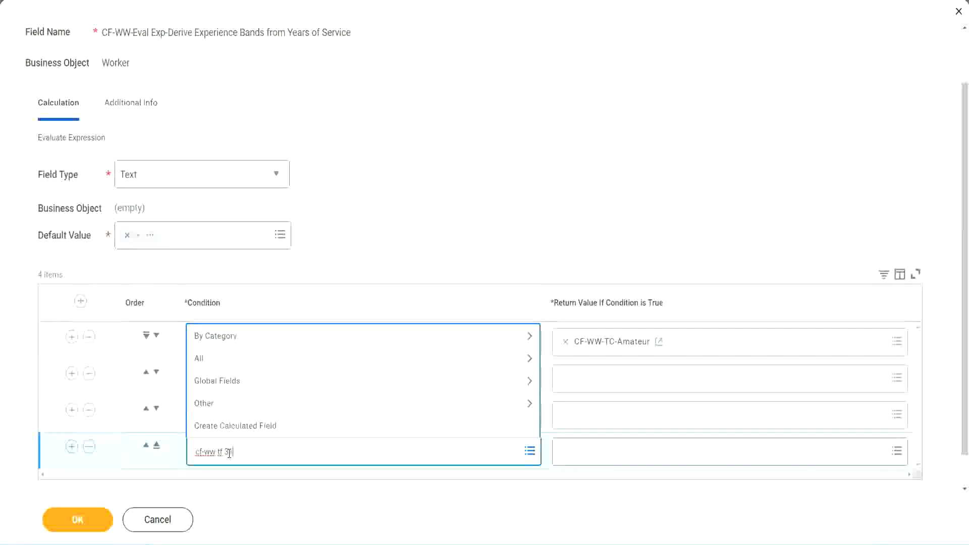
{"action": "key", "text": "Return"}
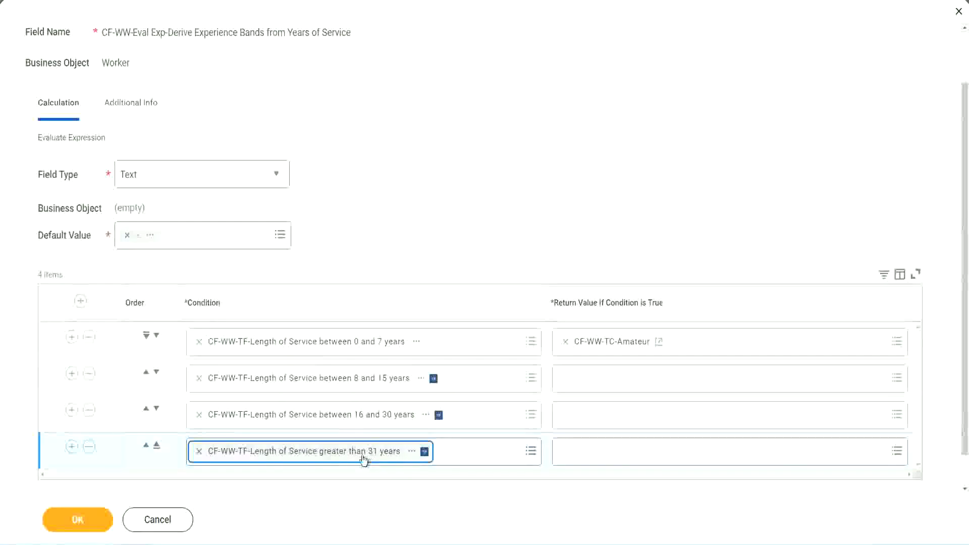
{"action": "left_click", "coordinate": [435, 208]}
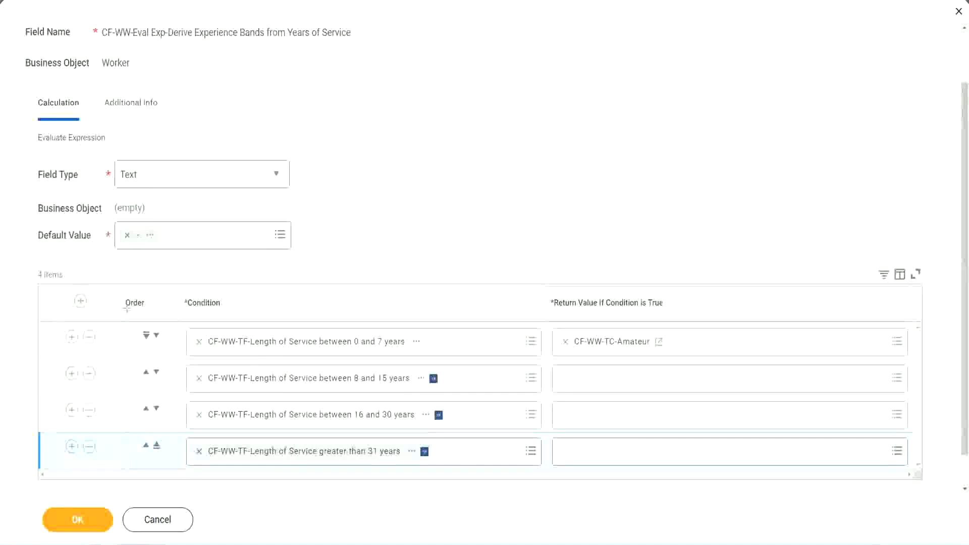
Try moving the 8 to 15 years condition above the 0 to 7 years condition, and restore the original row order.
{"action": "left_click_drag", "start_coordinate": [108, 296], "coordinate": [108, 398]}
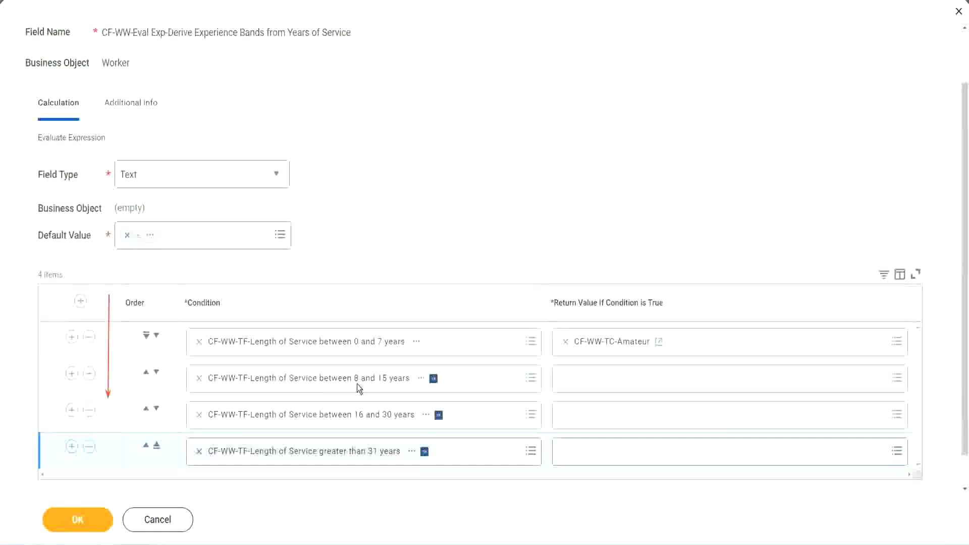
{"action": "left_click", "coordinate": [146, 373]}
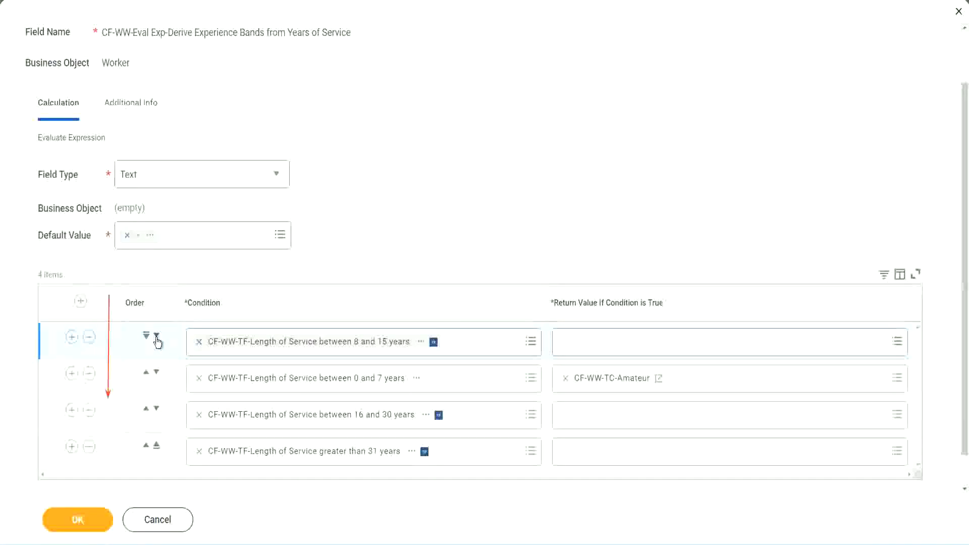
{"action": "left_click", "coordinate": [156, 337]}
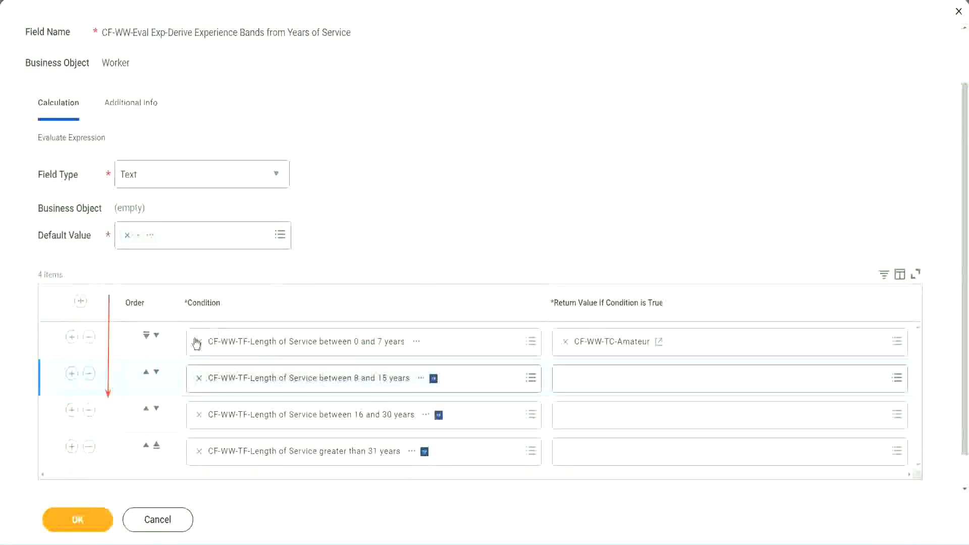
{"action": "left_click", "coordinate": [147, 374]}
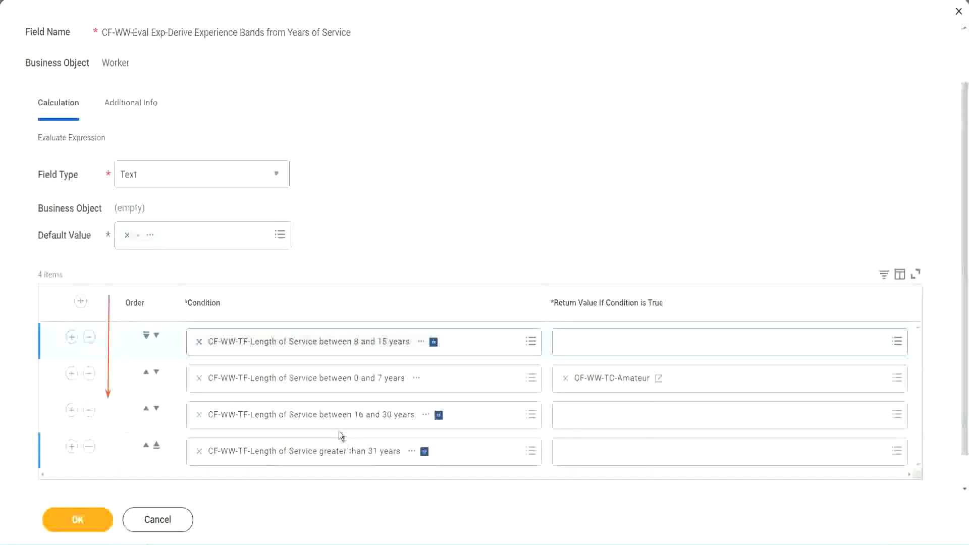
{"action": "right_click", "coordinate": [614, 386]}
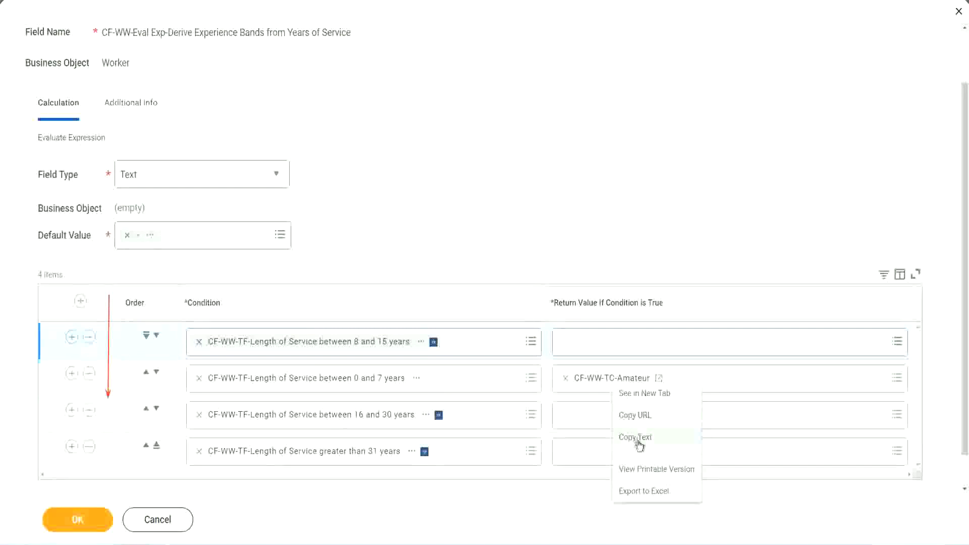
{"action": "left_click", "coordinate": [578, 435]}
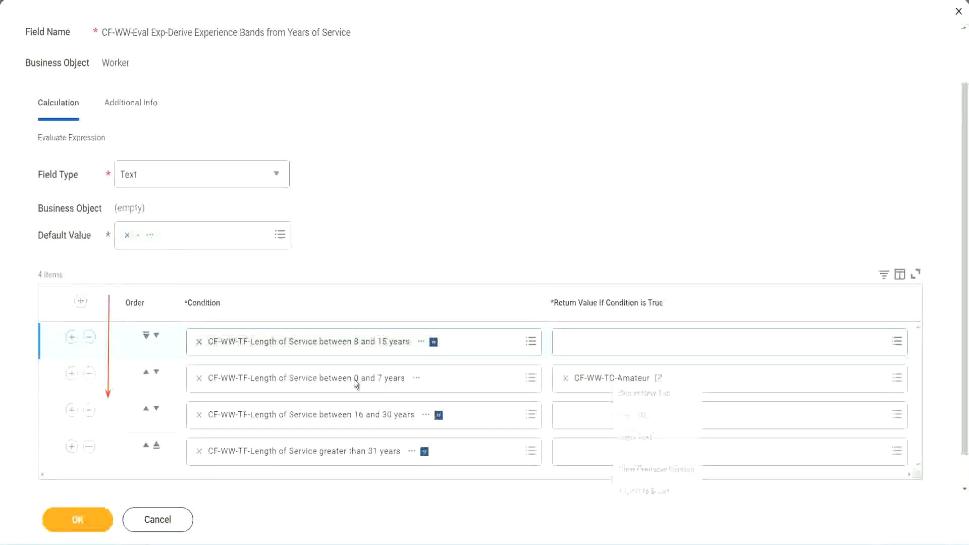
{"action": "left_click", "coordinate": [156, 335]}
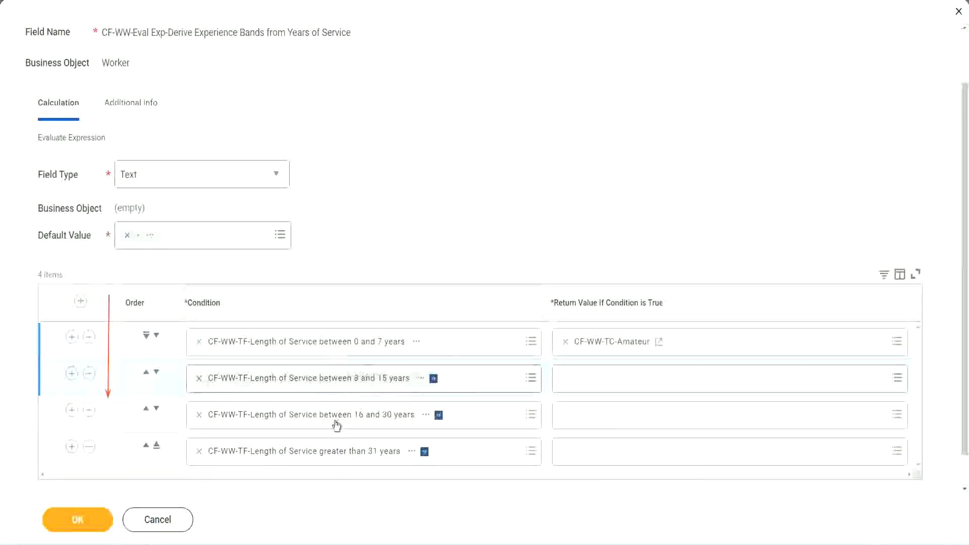
Create a calculated field for the second row's return value, named CF-WW-TC-Experienced, with business object Global and function Text Constant.
{"action": "left_click", "coordinate": [564, 379]}
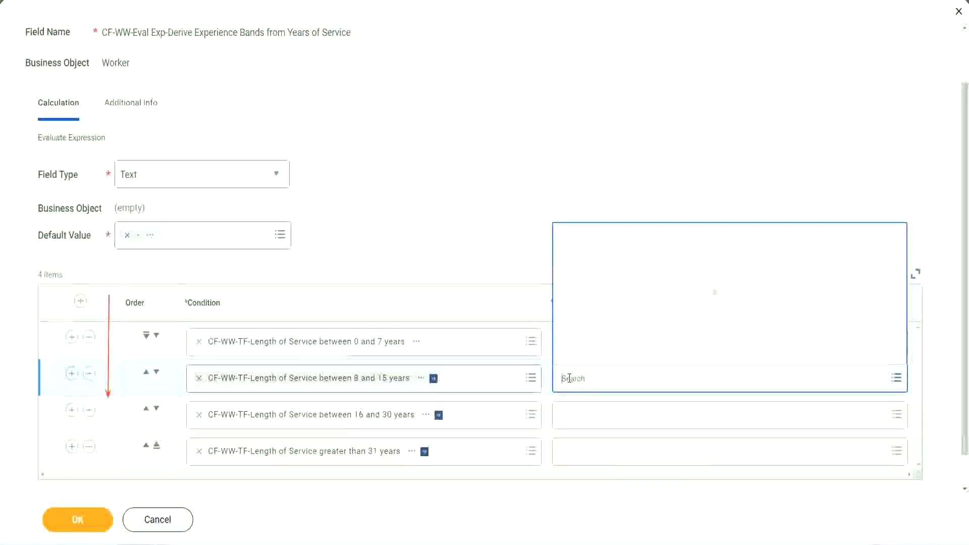
{"action": "left_click", "coordinate": [601, 355]}
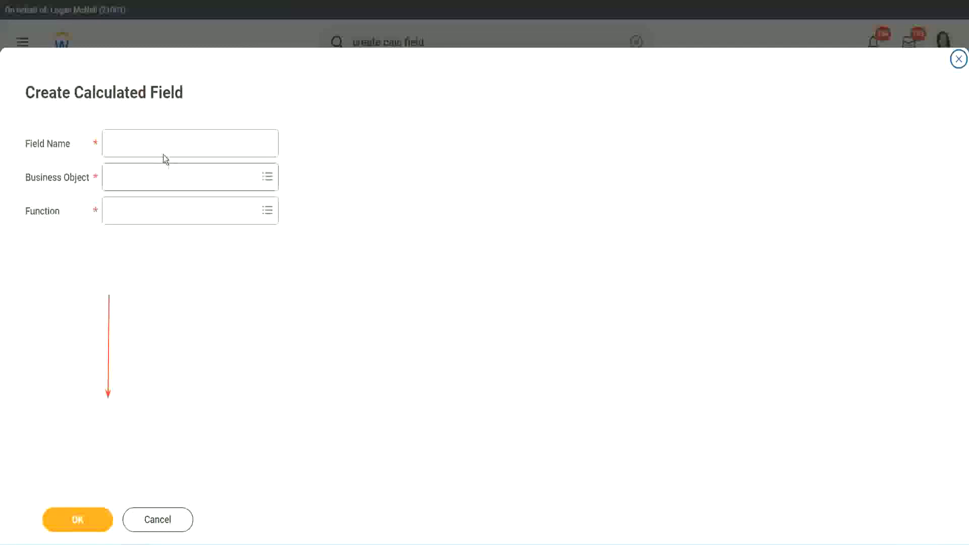
{"action": "left_click", "coordinate": [154, 143]}
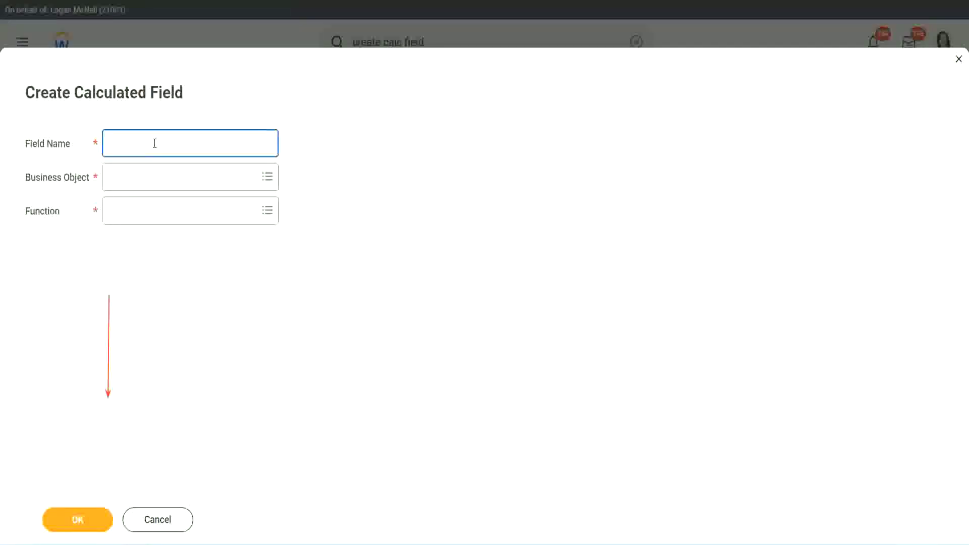
{"action": "type", "text": "CF-WW-TC-Amateur"}
{"action": "double_click", "coordinate": [185, 143]}
{"action": "type", "text": "Exper"}
{"action": "type", "text": "ienced"}
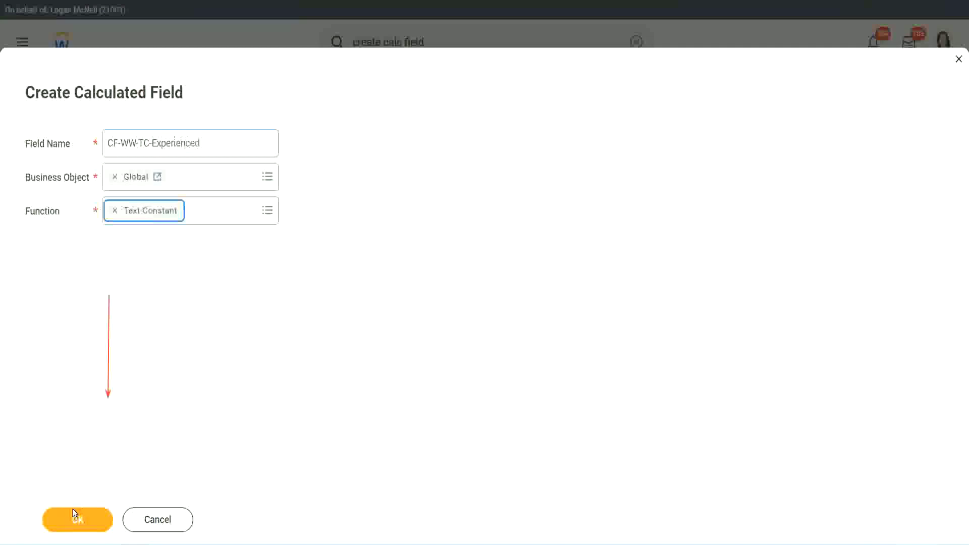
{"action": "left_click", "coordinate": [75, 518]}
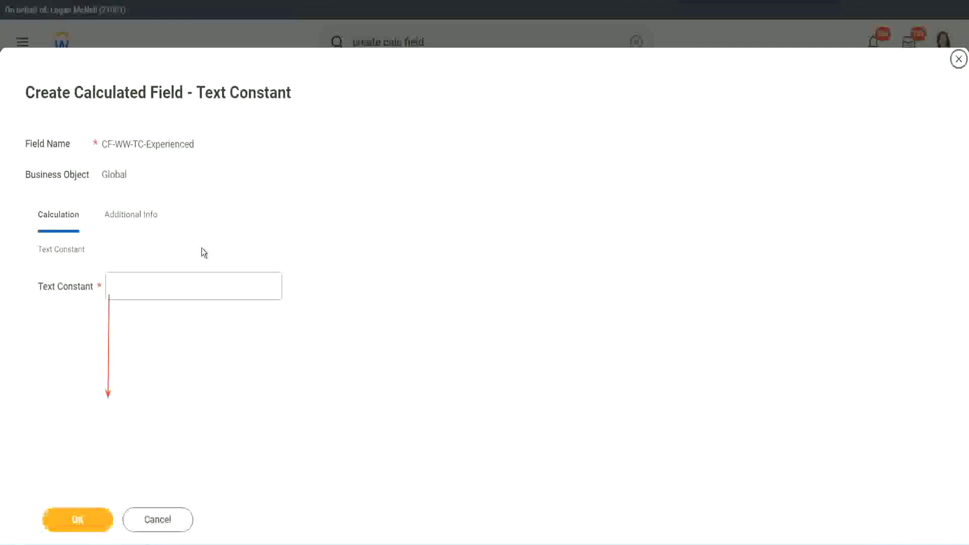
Enter the Experienced band's text constant and save the field as the second row's return value.
{"action": "left_click", "coordinate": [149, 286]}
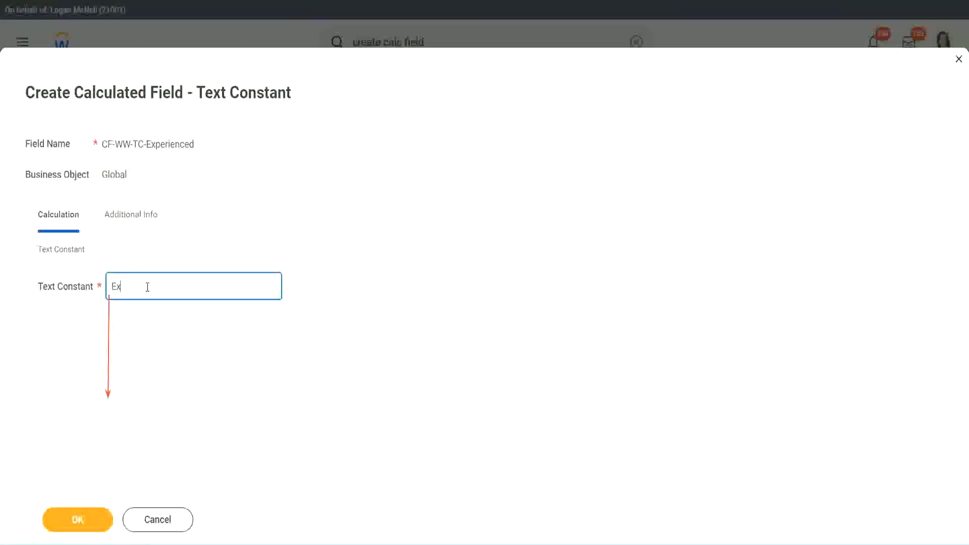
{"action": "left_click", "coordinate": [80, 517]}
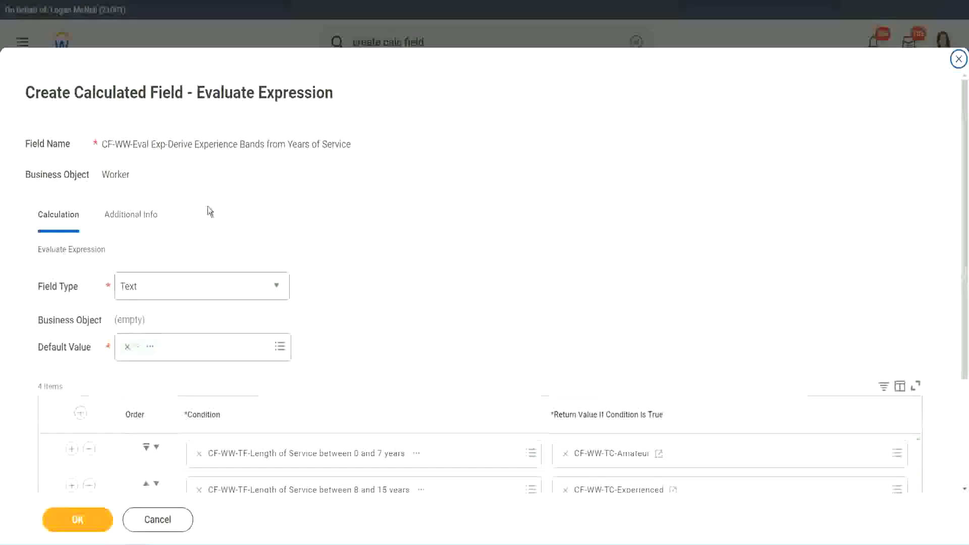
{"action": "scroll", "coordinate": [446, 262], "scroll_direction": "down", "scroll_amount": 3}
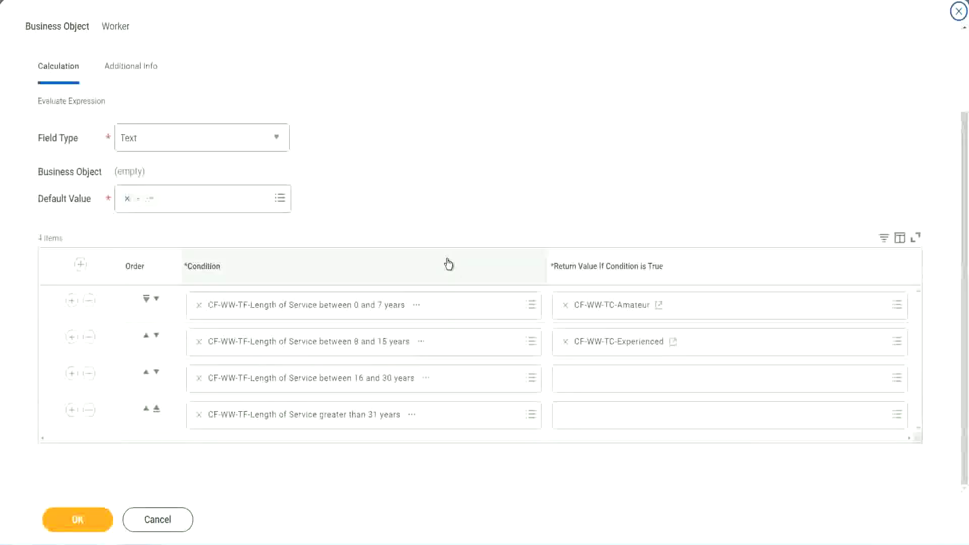
Start a calculated field for the third row's return value, naming it CF-WW-TC-Senior with business object Global.
{"action": "left_click", "coordinate": [604, 383]}
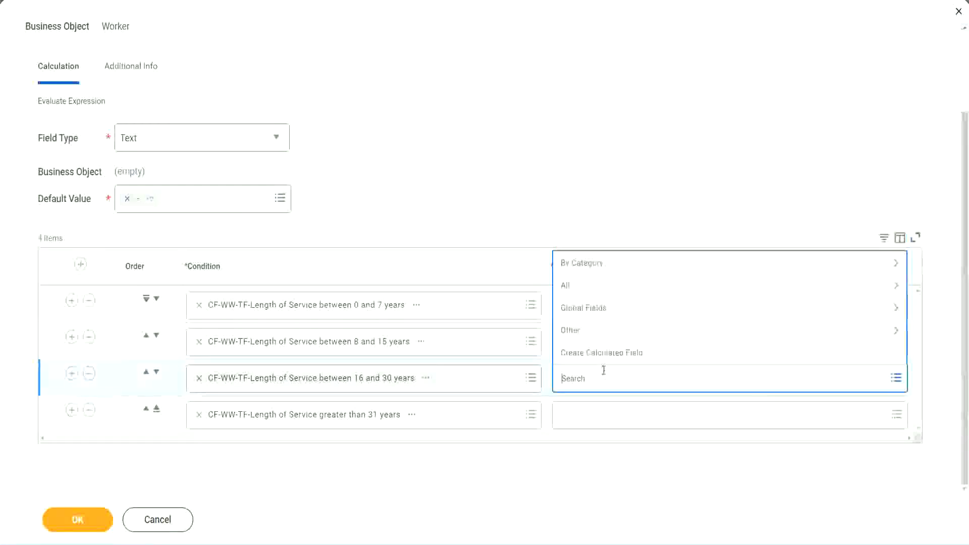
{"action": "left_click", "coordinate": [608, 351]}
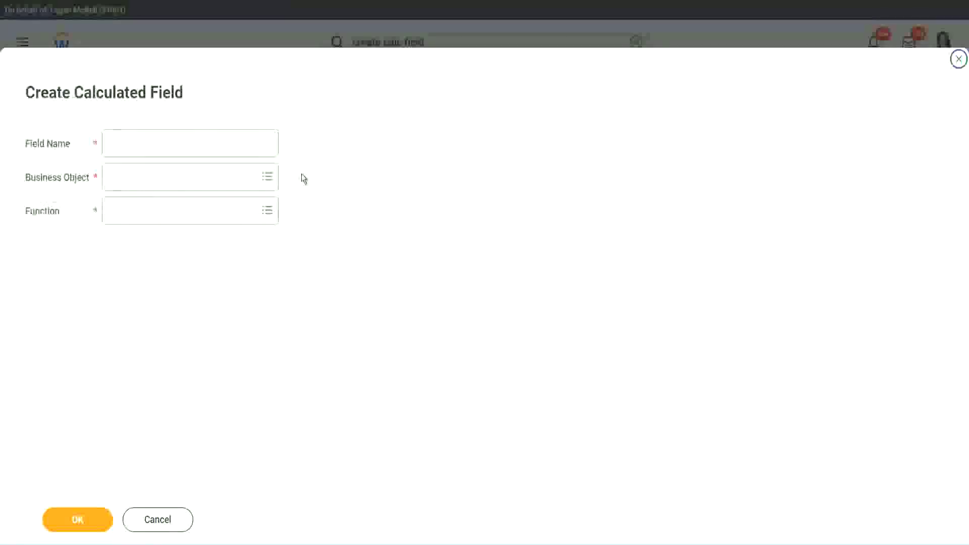
{"action": "left_click", "coordinate": [205, 143]}
{"action": "type", "text": "CF-WW-TC-Amateur"}
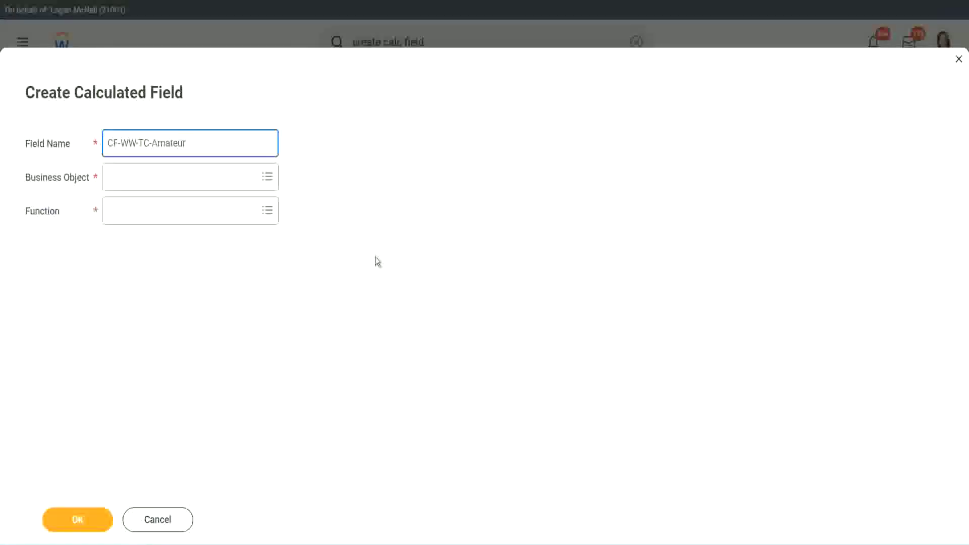
{"action": "left_click", "coordinate": [111, 178]}
{"action": "type", "text": "global"}
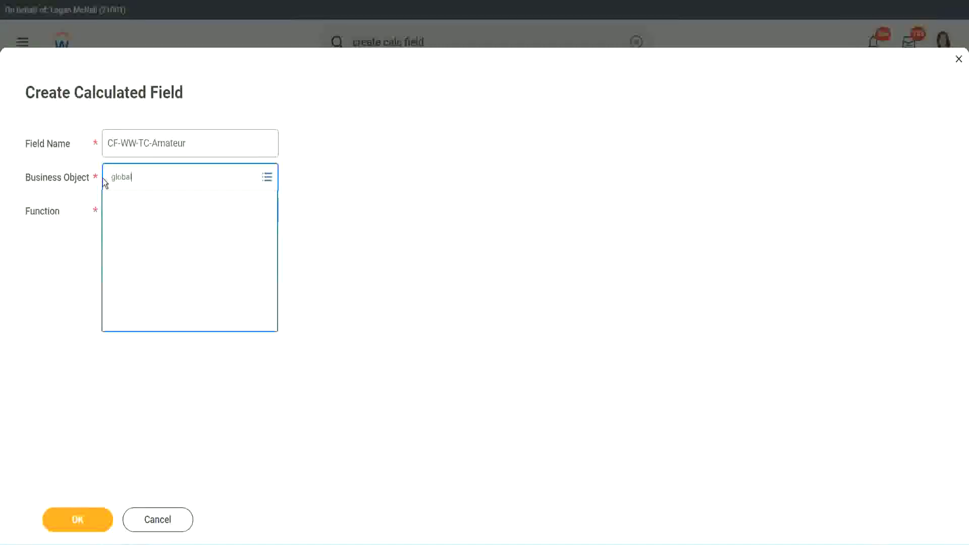
{"action": "key", "text": "Return"}
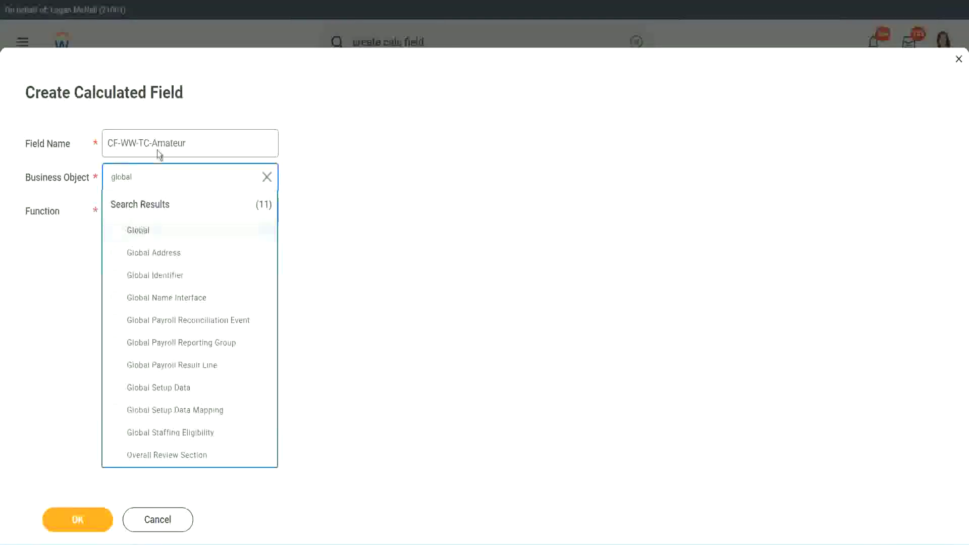
{"action": "left_click", "coordinate": [169, 143]}
{"action": "double_click", "coordinate": [170, 143]}
{"action": "type", "text": "S"}
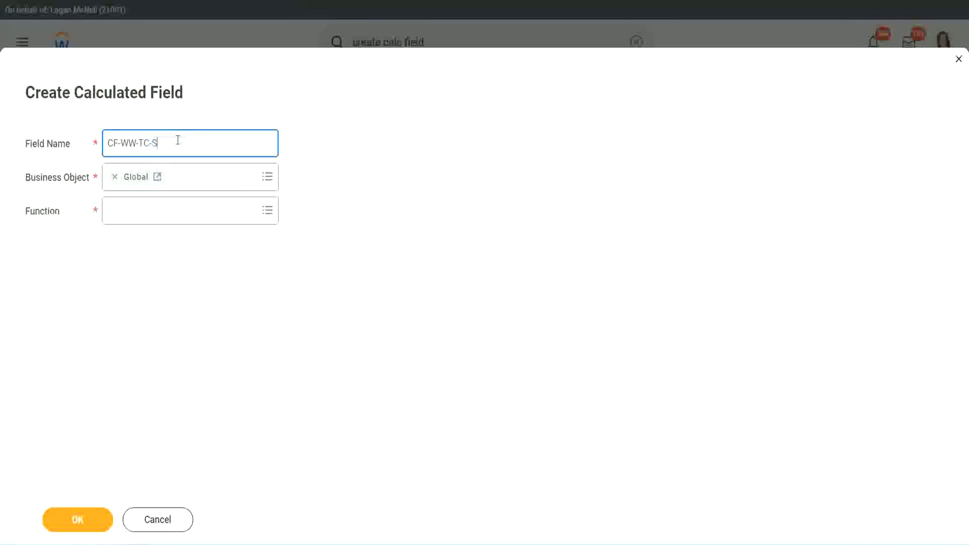
{"action": "type", "text": "enior"}
Set the new field's function to Text Constant, searching for tc, and continue to its definition.
{"action": "left_click", "coordinate": [154, 220]}
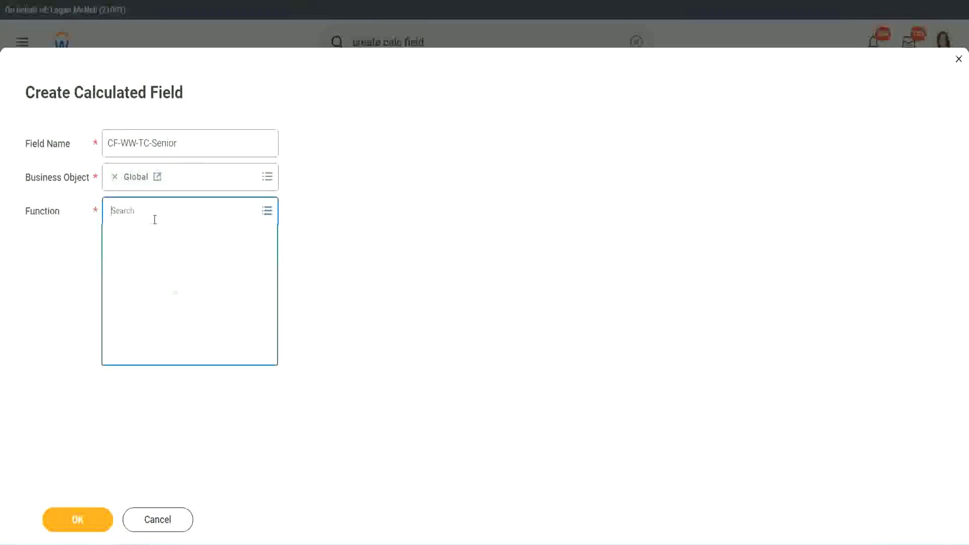
{"action": "type", "text": "tc"}
{"action": "key", "text": "Return"}
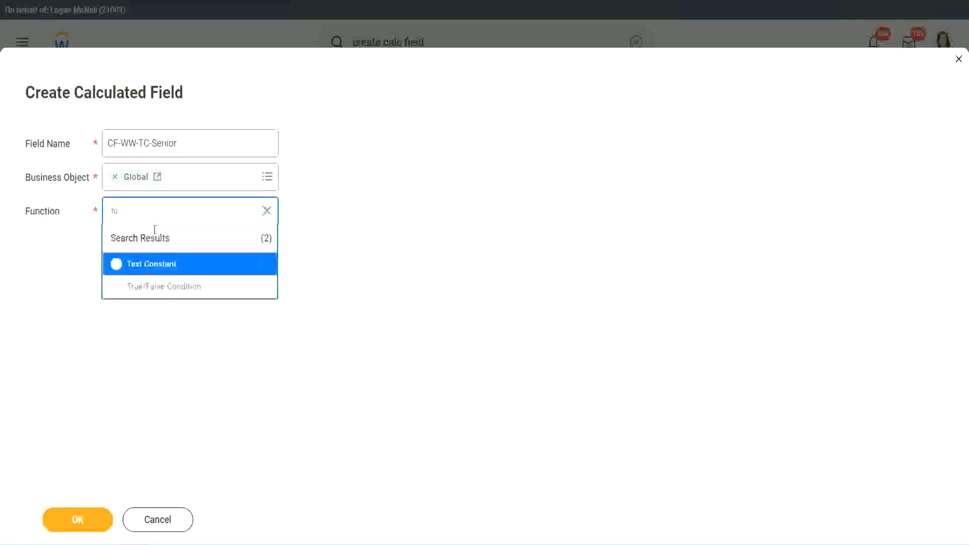
{"action": "left_click", "coordinate": [150, 263]}
{"action": "left_click", "coordinate": [78, 522]}
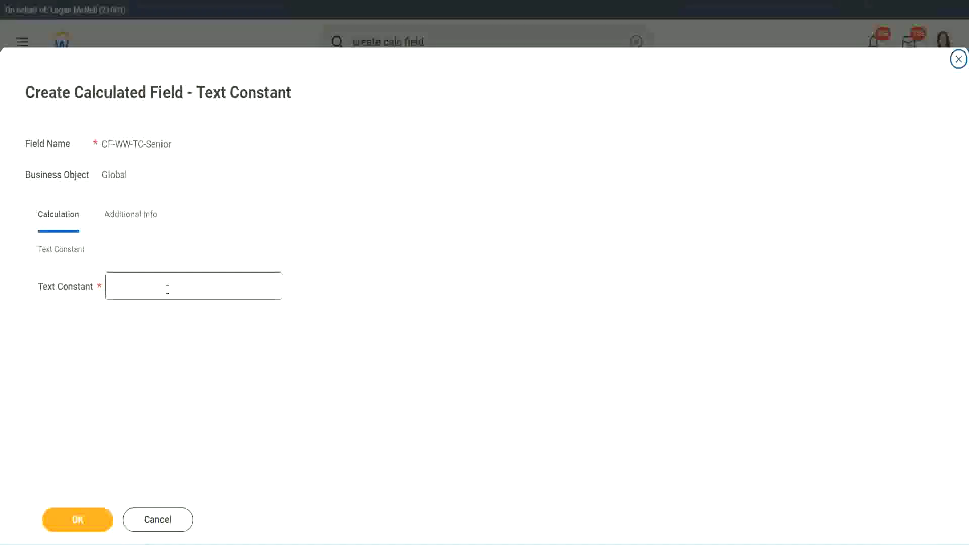
Enter the Senior band's text constant and save the field as the third row's return value.
{"action": "left_click", "coordinate": [163, 283]}
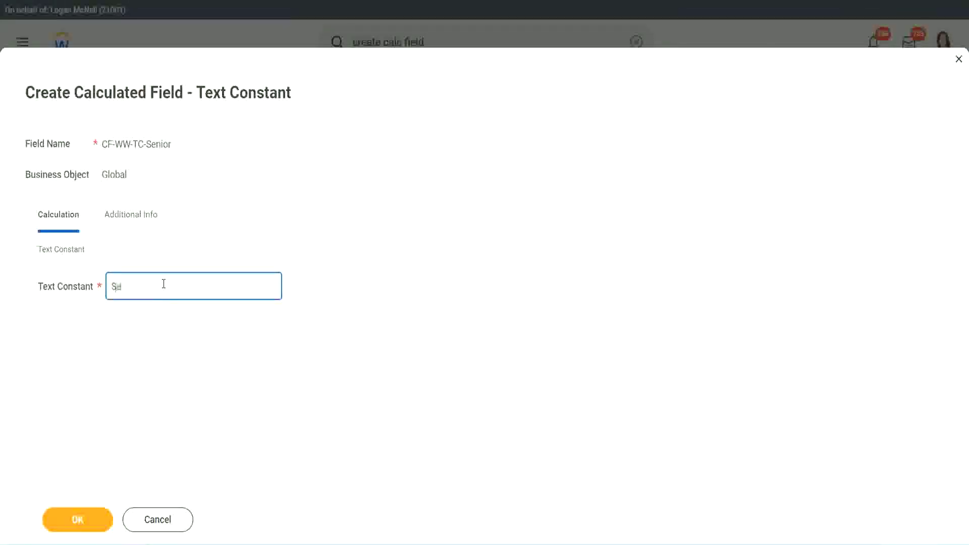
{"action": "left_click", "coordinate": [94, 510]}
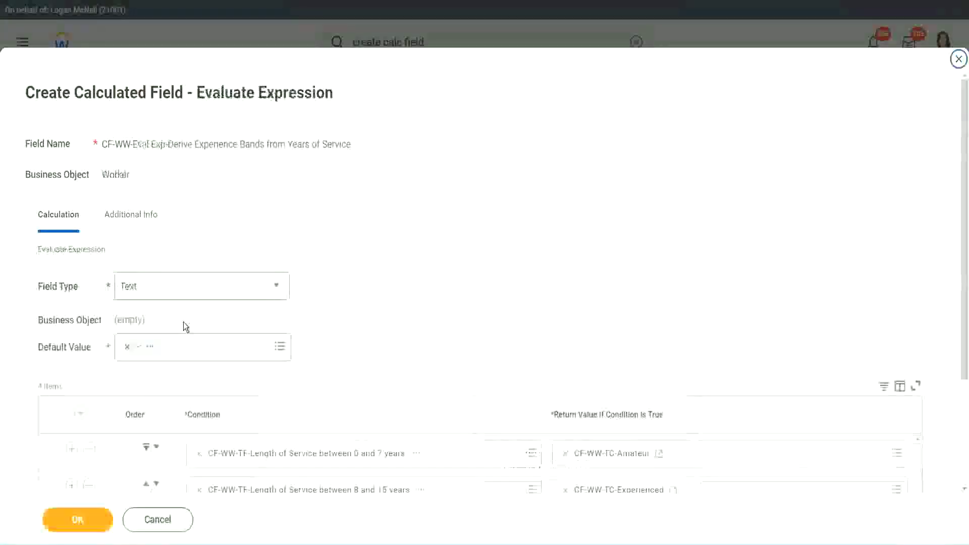
{"action": "scroll", "coordinate": [700, 363], "scroll_direction": "down", "scroll_amount": 3}
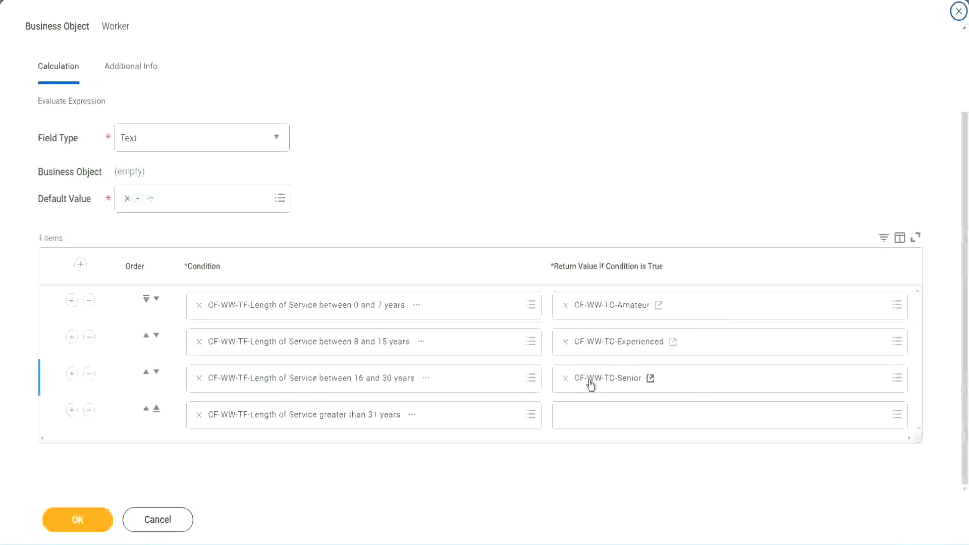
Start a calculated field for the fourth row's return value, reusing the Senior field's name changed to CF-WW-TC-Legend.
{"action": "right_click", "coordinate": [589, 380]}
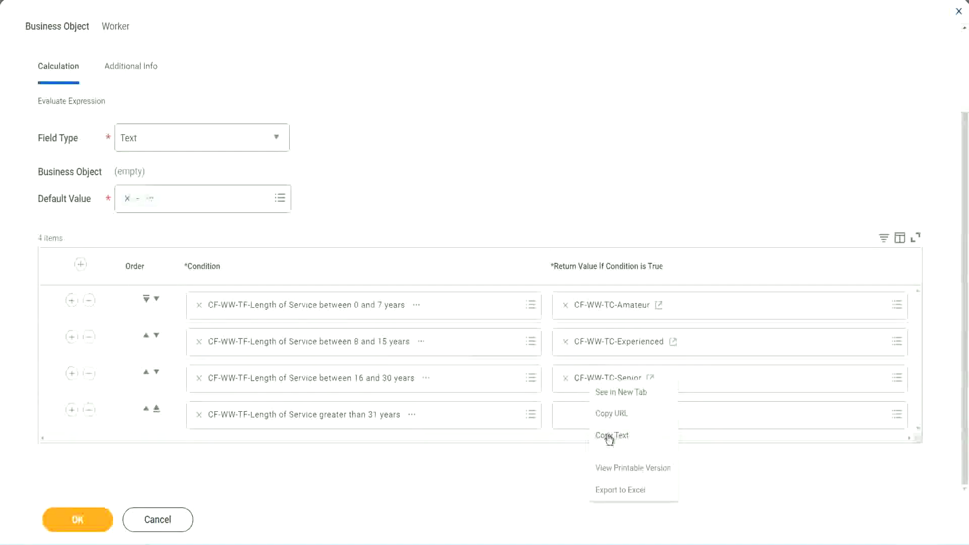
{"action": "left_click", "coordinate": [589, 432]}
{"action": "left_click", "coordinate": [589, 416]}
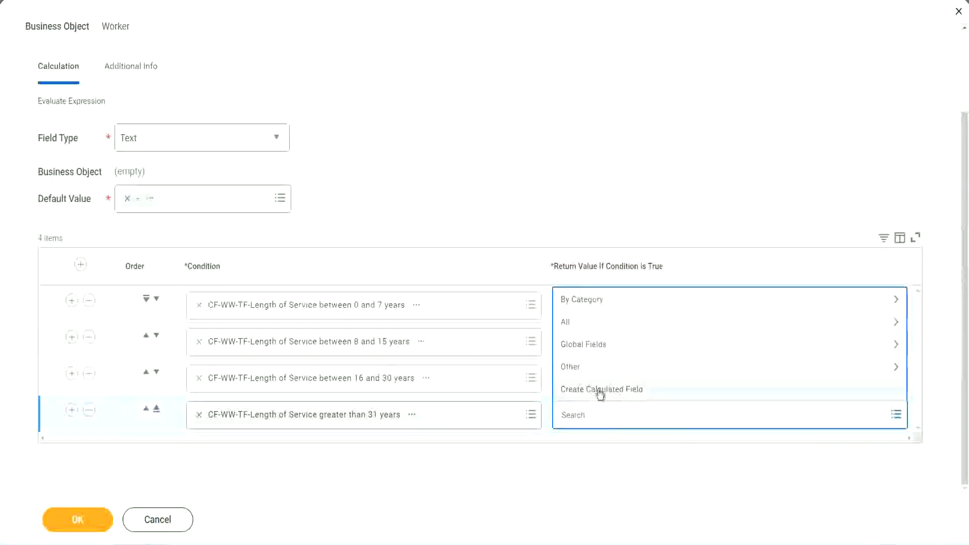
{"action": "left_click", "coordinate": [600, 392]}
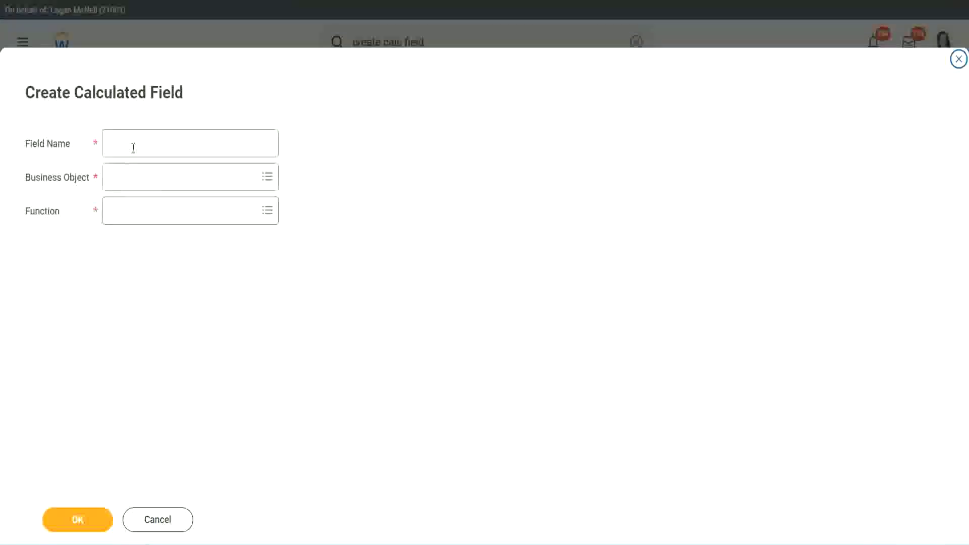
{"action": "left_click", "coordinate": [133, 147]}
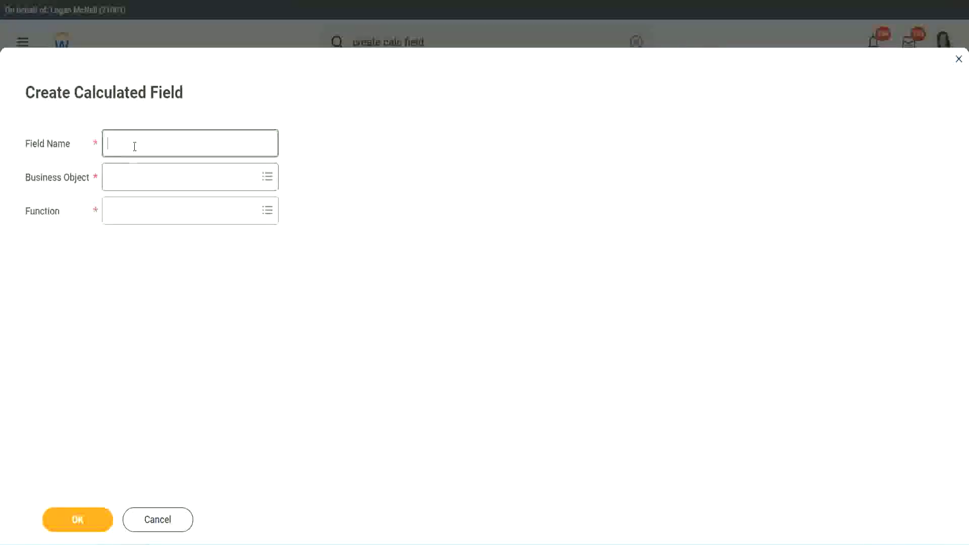
{"action": "type", "text": "CF-WW-TC-Senior"}
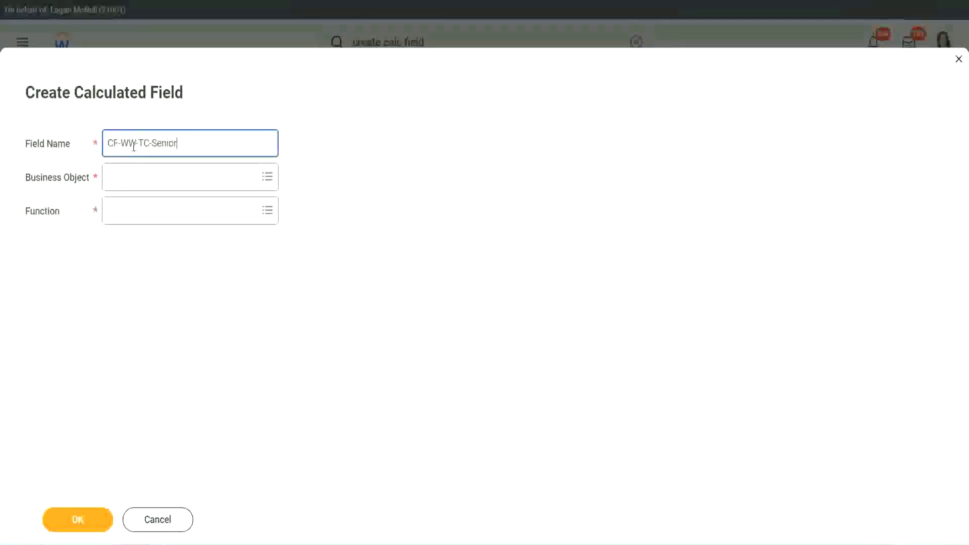
{"action": "double_click", "coordinate": [164, 144]}
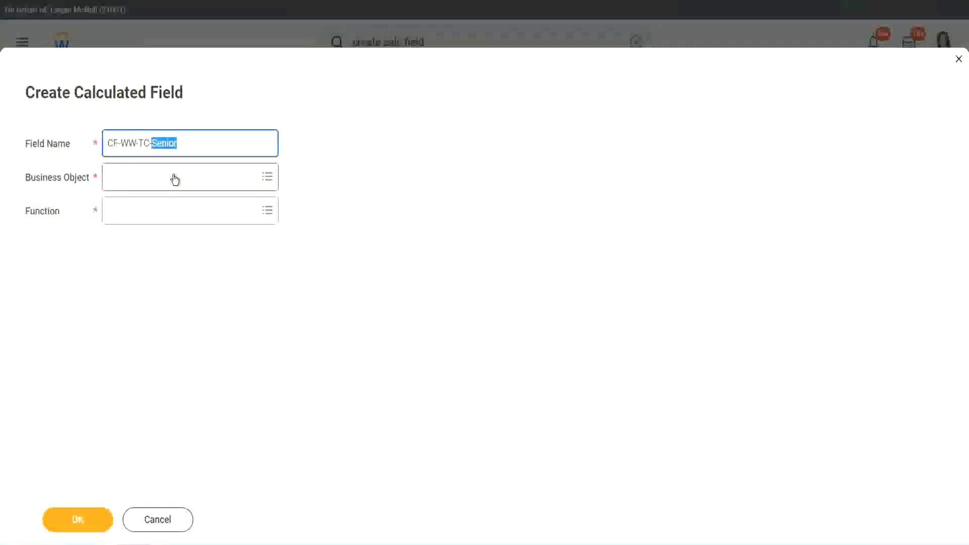
{"action": "type", "text": "Legend"}
Set the new field's business object to Global and its function to Text Constant, and continue to its definition.
{"action": "left_click", "coordinate": [136, 184]}
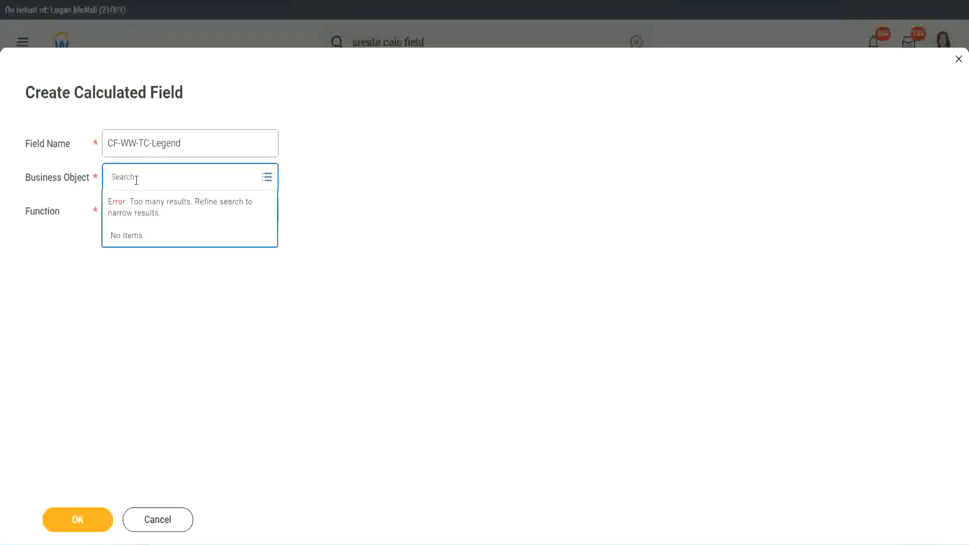
{"action": "type", "text": "Global"}
{"action": "key", "text": "Return"}
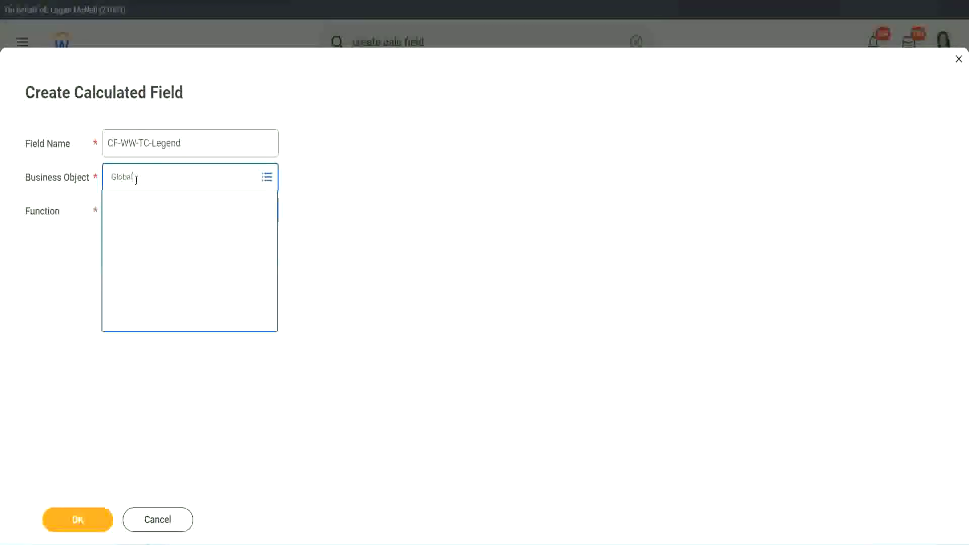
{"action": "left_click", "coordinate": [144, 233]}
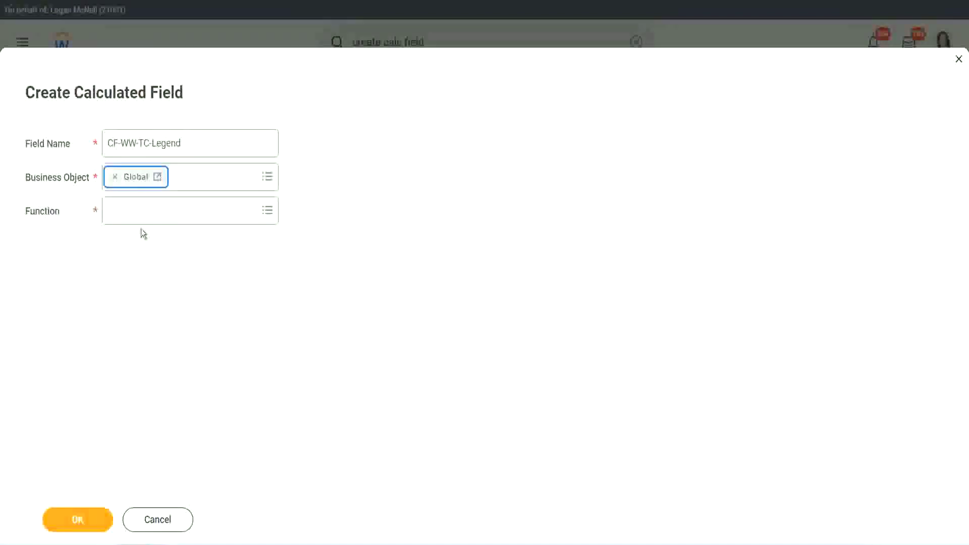
{"action": "left_click", "coordinate": [141, 212]}
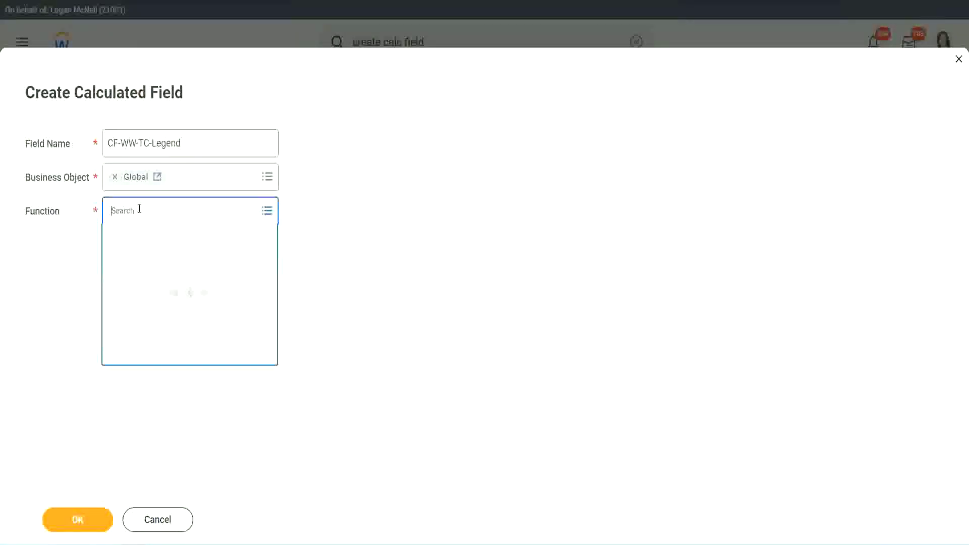
{"action": "type", "text": "te"}
{"action": "key", "text": "Return"}
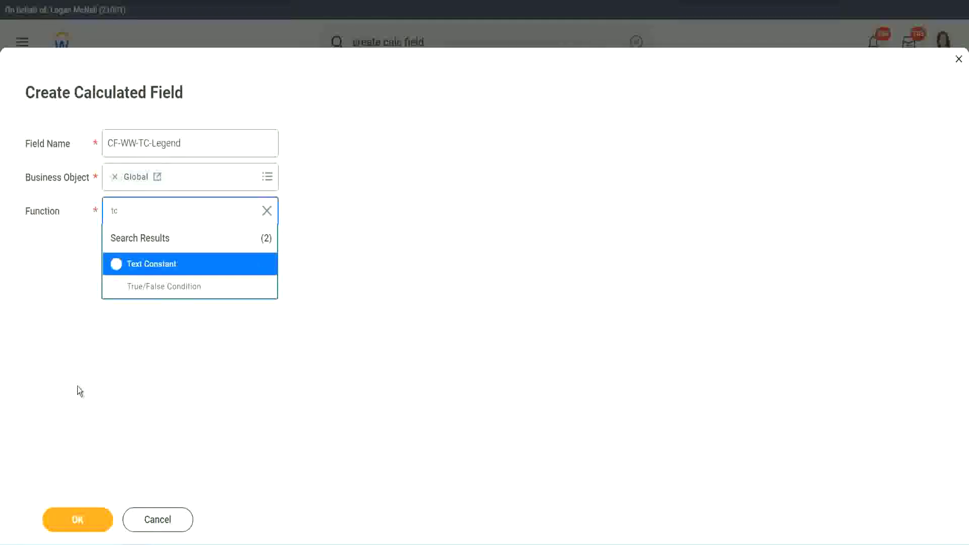
{"action": "left_click", "coordinate": [181, 265]}
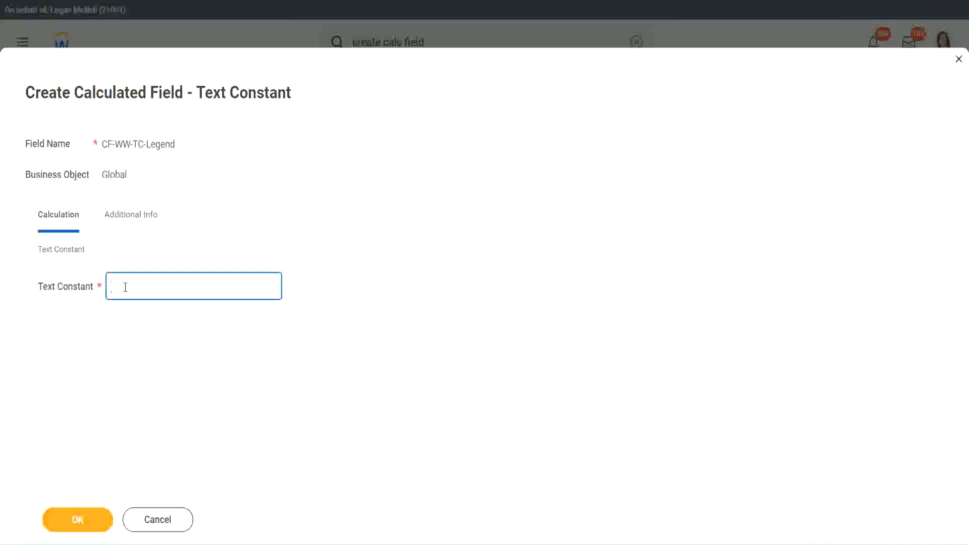
Enter Legend as the text constant and save the field as the fourth row's return value.
{"action": "type", "text": "Legend"}
{"action": "left_click", "coordinate": [82, 521]}
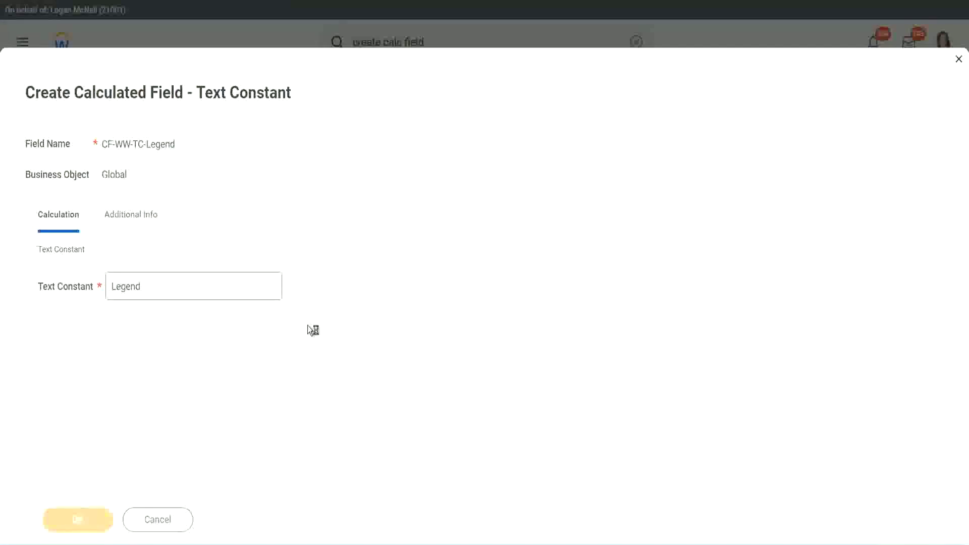
{"action": "scroll", "coordinate": [514, 272], "scroll_direction": "down", "scroll_amount": 3}
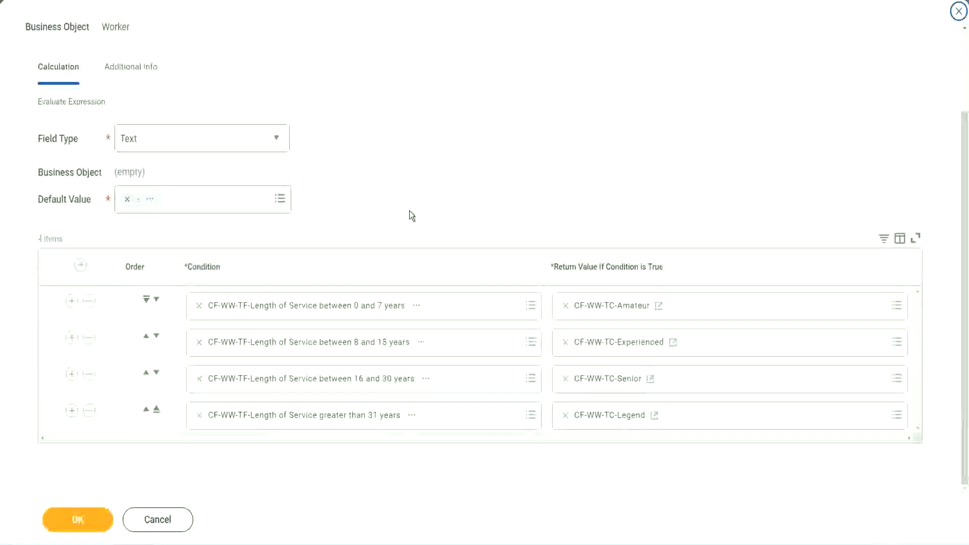
Check the field type, conditions and return values of the experience bands expression, and save the calculated field.
{"action": "scroll", "coordinate": [410, 202], "scroll_direction": "up", "scroll_amount": 1}
{"action": "scroll", "coordinate": [412, 202], "scroll_direction": "up", "scroll_amount": 1}
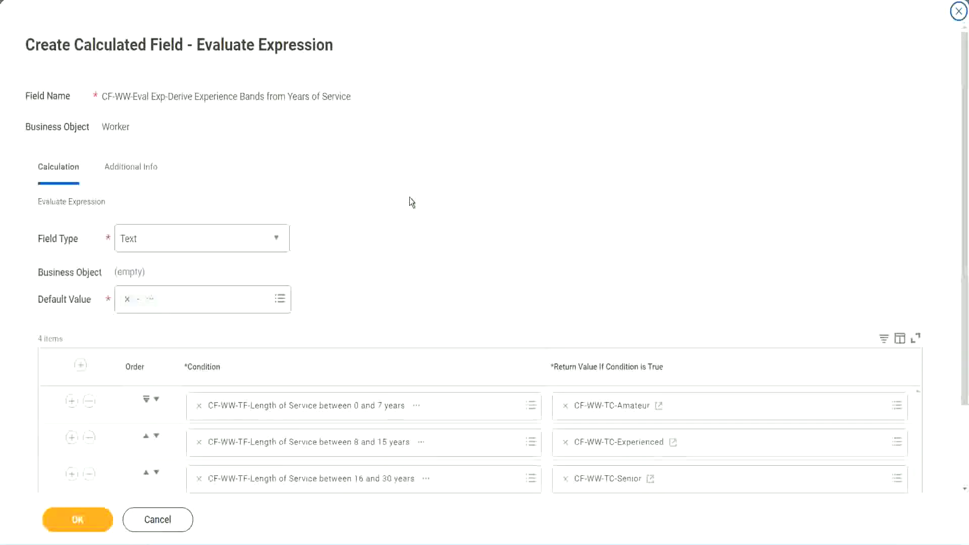
{"action": "scroll", "coordinate": [409, 202], "scroll_direction": "down", "scroll_amount": 2}
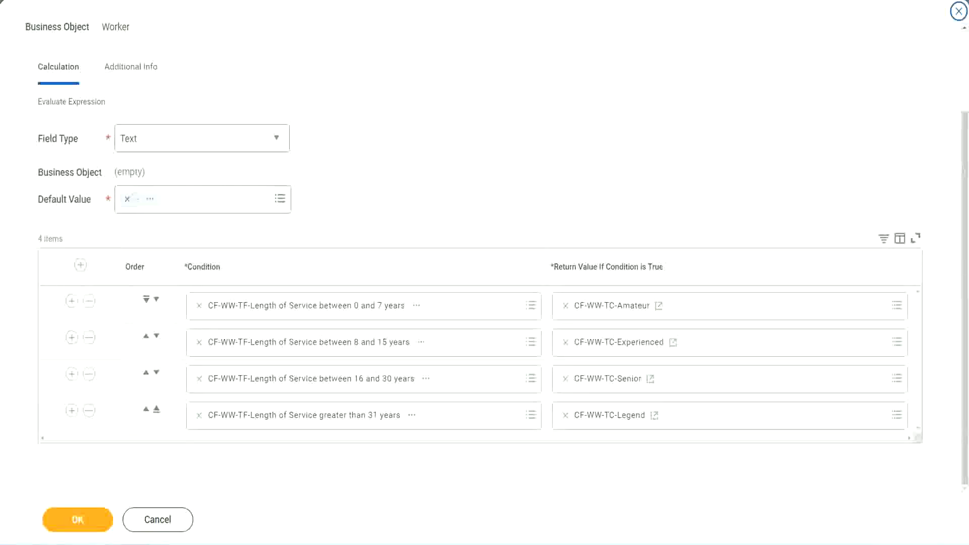
{"action": "left_click_drag", "start_coordinate": [621, 143], "coordinate": [629, 242]}
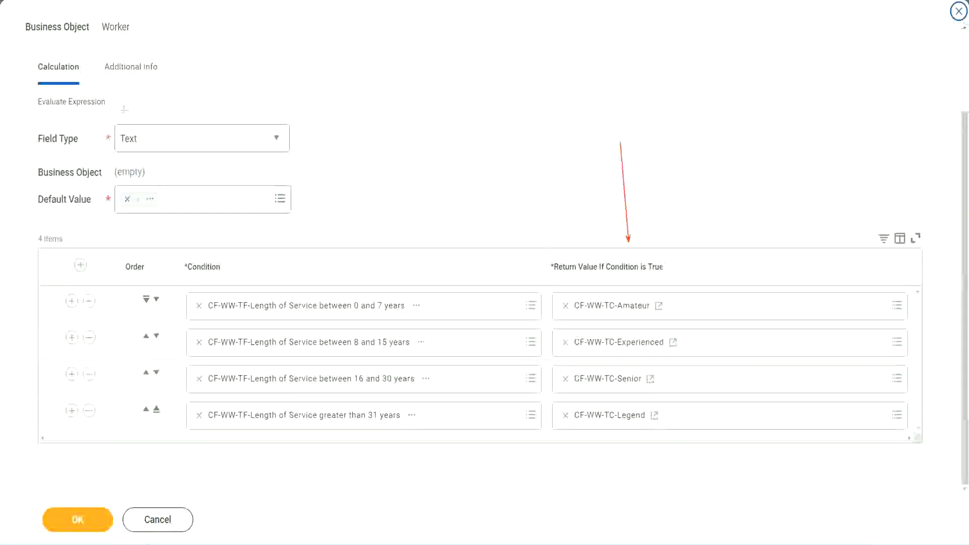
{"action": "left_click_drag", "start_coordinate": [120, 87], "coordinate": [124, 121]}
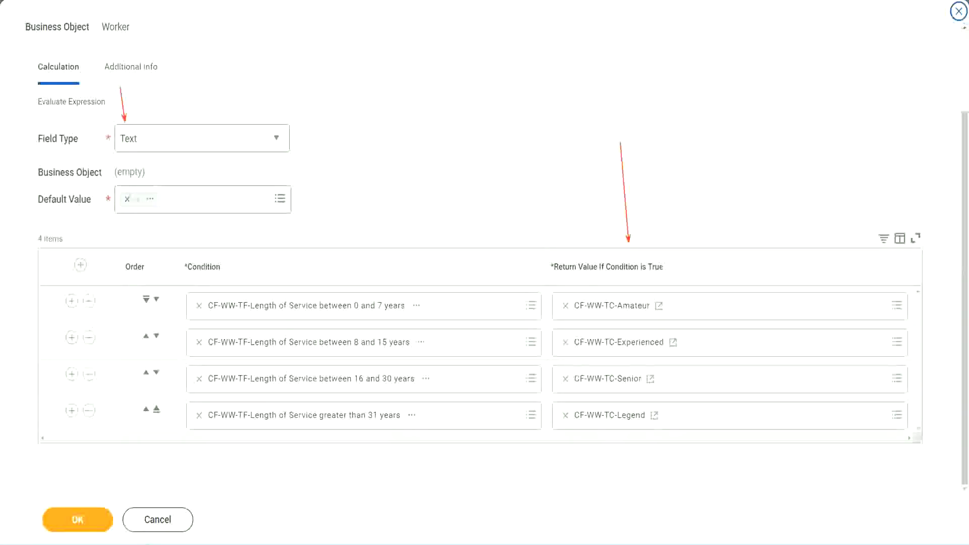
{"action": "left_click", "coordinate": [84, 520]}
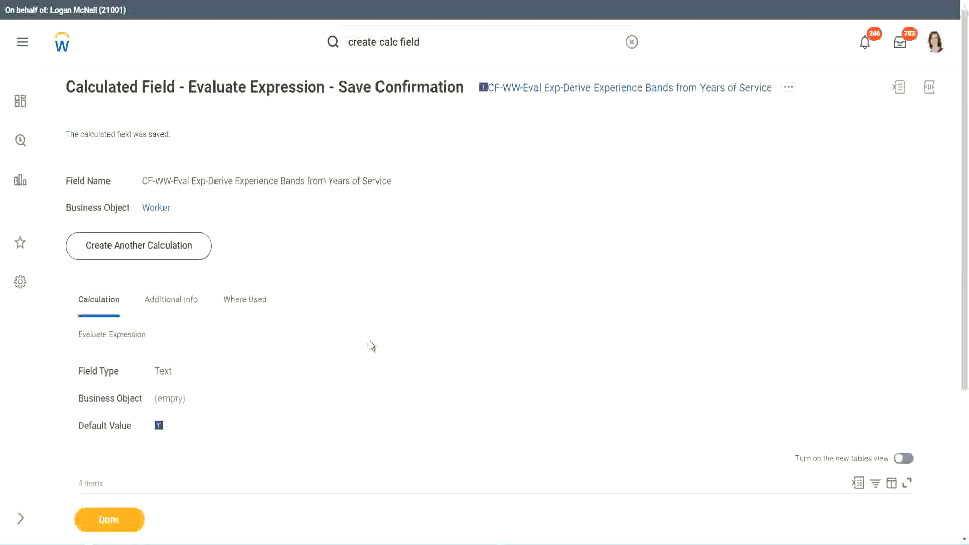
Review the saved expression's conditions and return values, copy the calculated field's name and close the save confirmation.
{"action": "scroll", "coordinate": [371, 341], "scroll_direction": "down", "scroll_amount": 4}
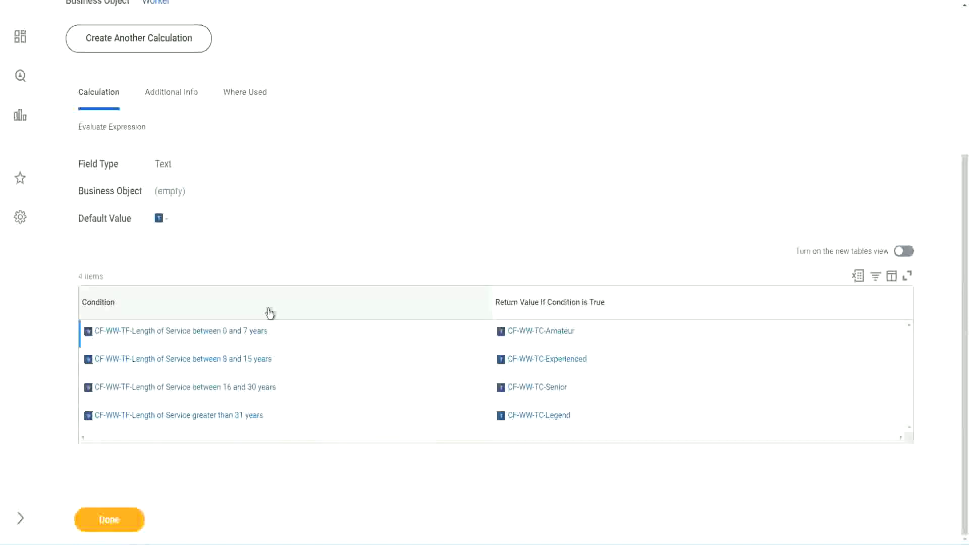
{"action": "scroll", "coordinate": [270, 309], "scroll_direction": "up", "scroll_amount": 4}
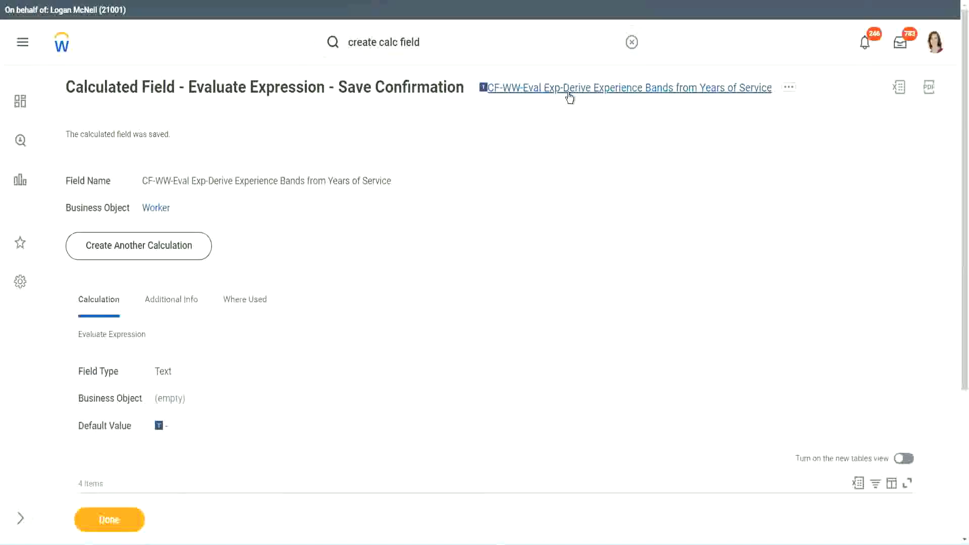
{"action": "left_click", "coordinate": [597, 154]}
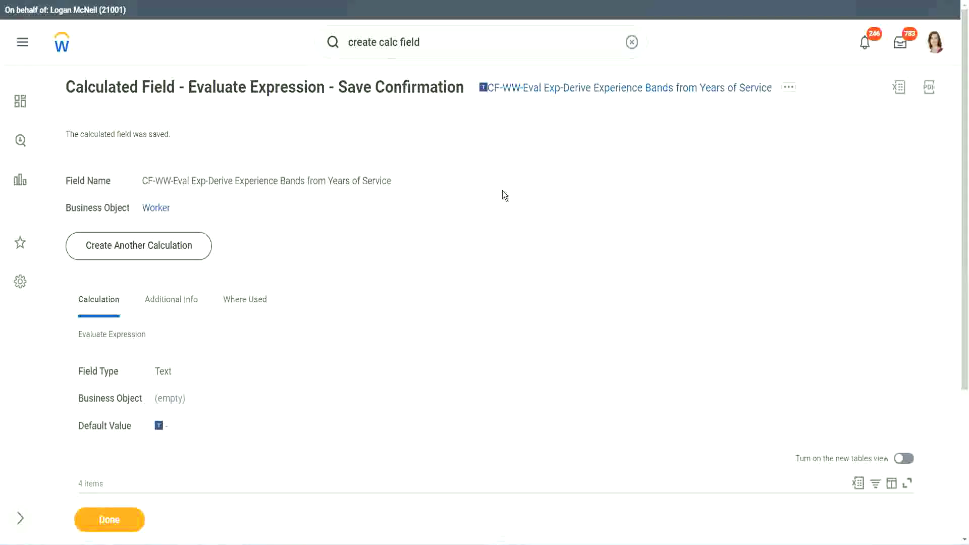
{"action": "left_click", "coordinate": [107, 522]}
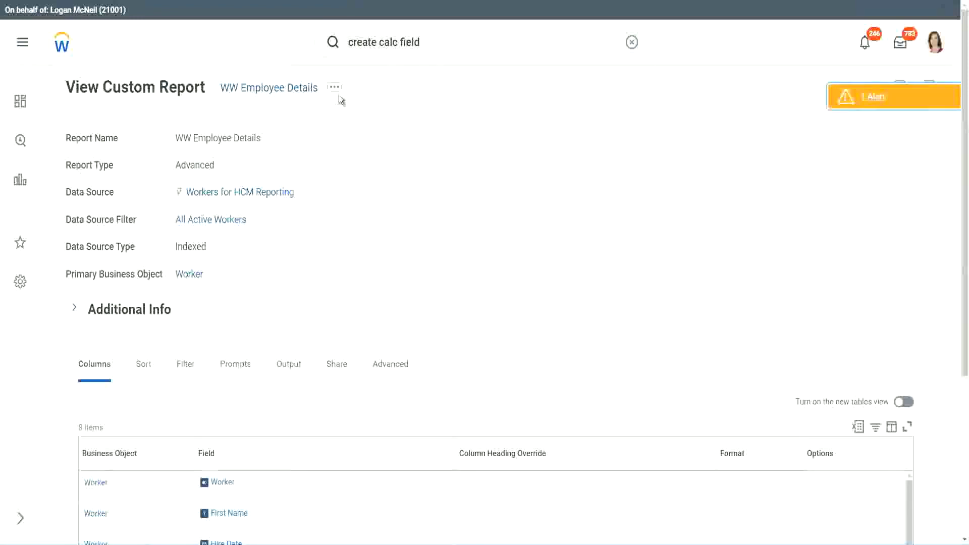
Open the WW Employee Details custom report for editing and go to its column definitions.
{"action": "left_click", "coordinate": [336, 91]}
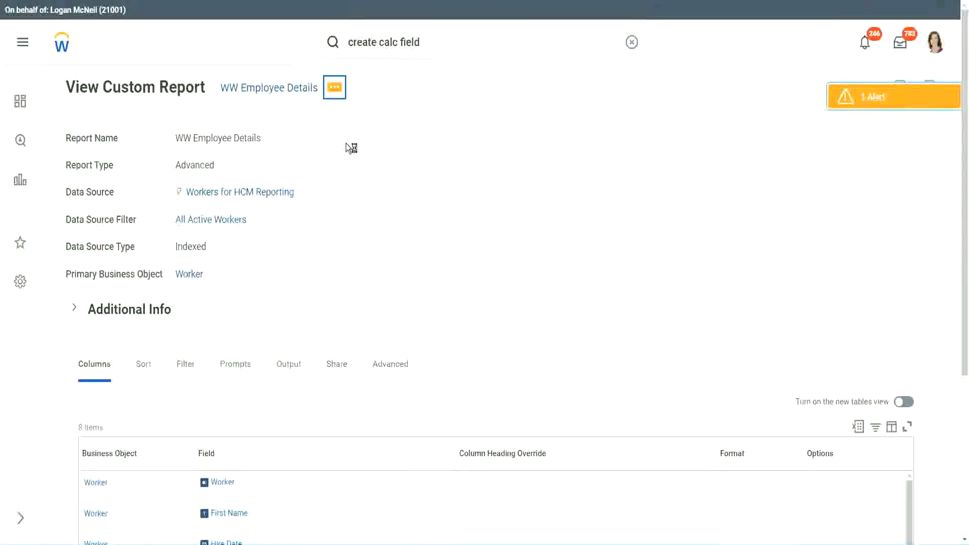
{"action": "mouse_move", "coordinate": [393, 144]}
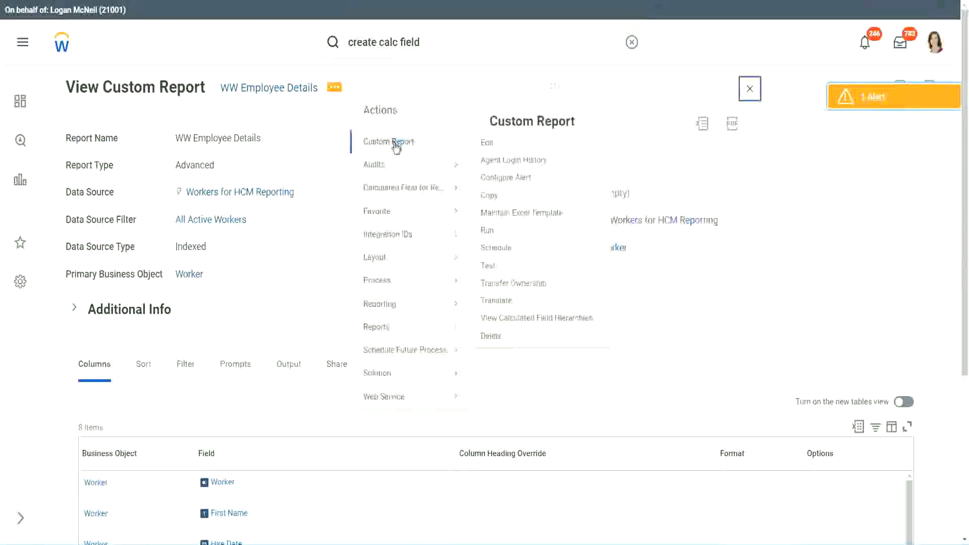
{"action": "left_click", "coordinate": [488, 143]}
{"action": "scroll", "coordinate": [354, 219], "scroll_direction": "down", "scroll_amount": 5}
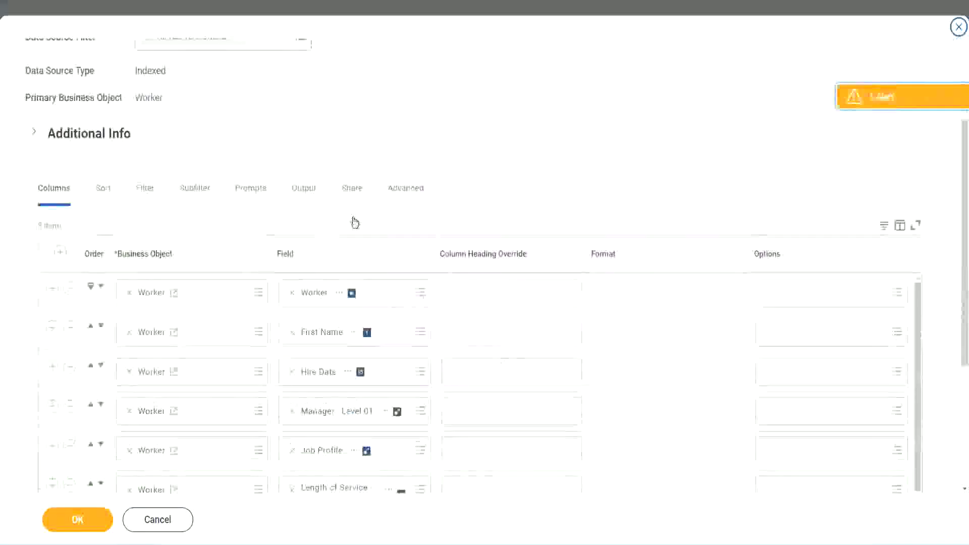
{"action": "scroll", "coordinate": [355, 222], "scroll_direction": "down", "scroll_amount": 2}
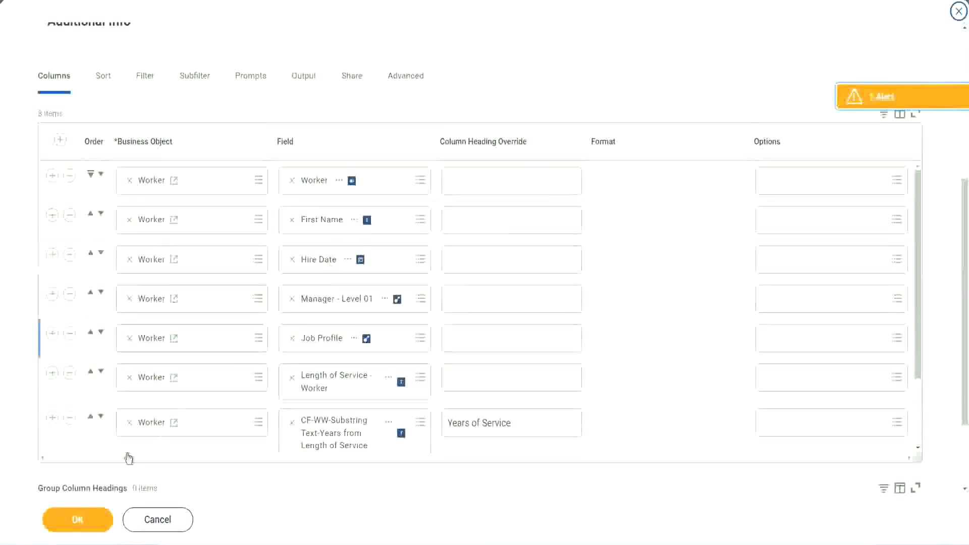
Remove the substring-based Years of Service column and add a last Worker column with field CF-WW-Eval Exp-Derive Experience Bands from Years of Service.
{"action": "left_click", "coordinate": [52, 418]}
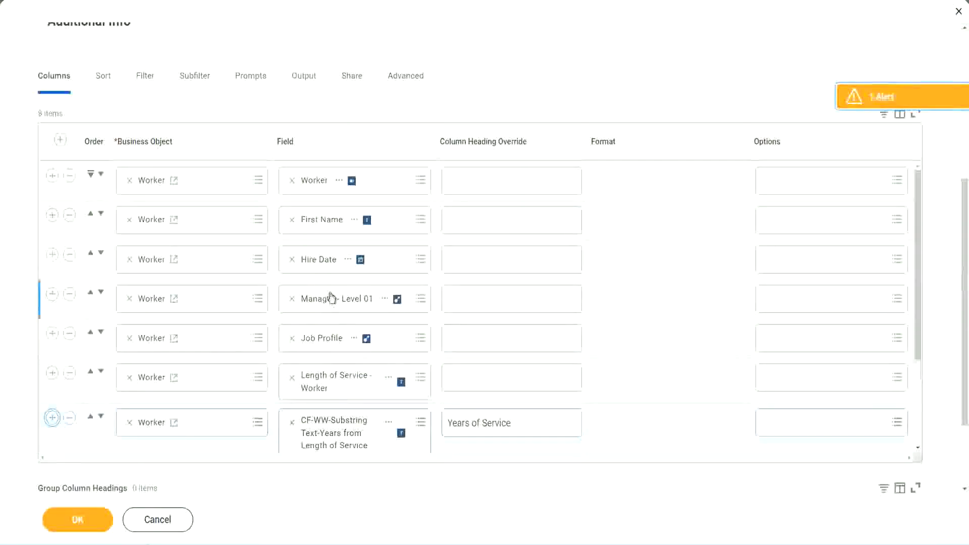
{"action": "scroll", "coordinate": [508, 331], "scroll_direction": "down", "scroll_amount": 2}
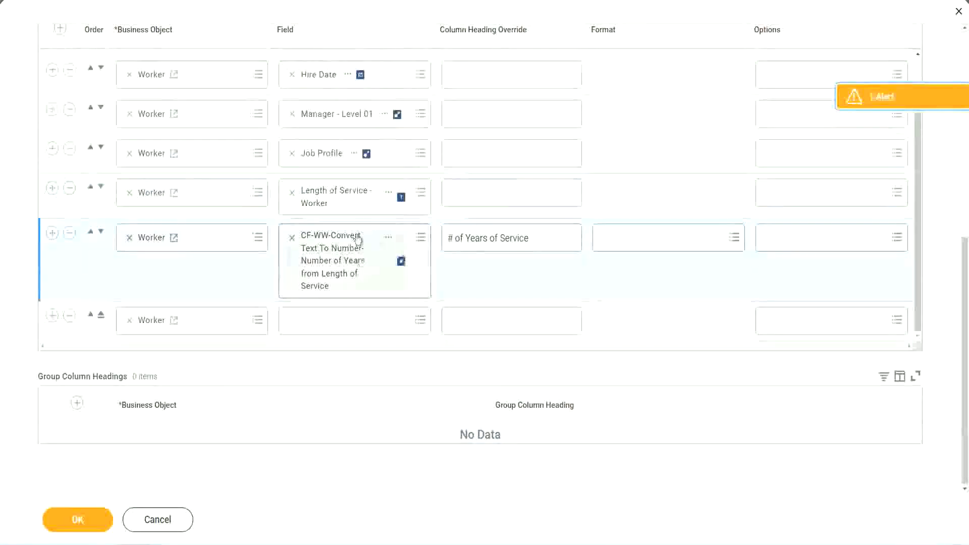
{"action": "left_click", "coordinate": [317, 319]}
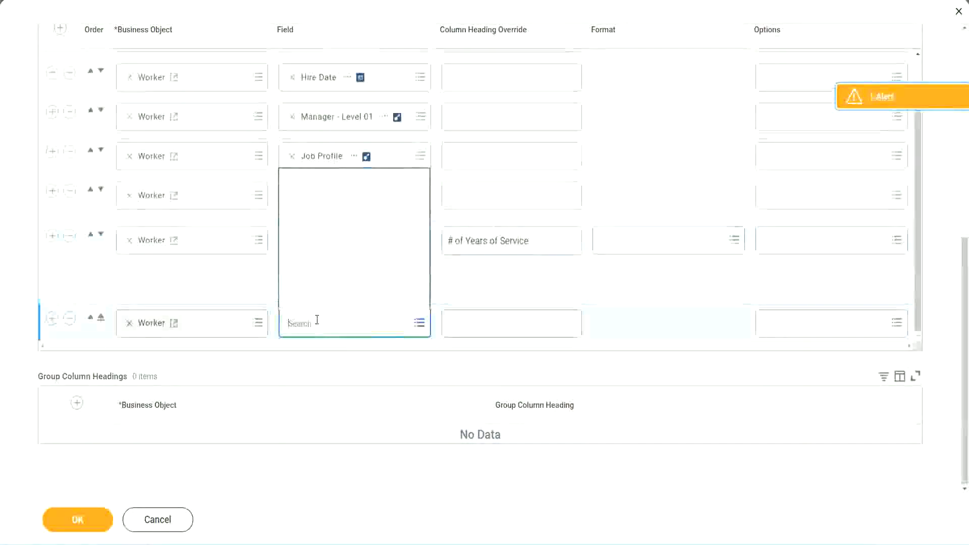
{"action": "key", "text": "ctrl+v"}
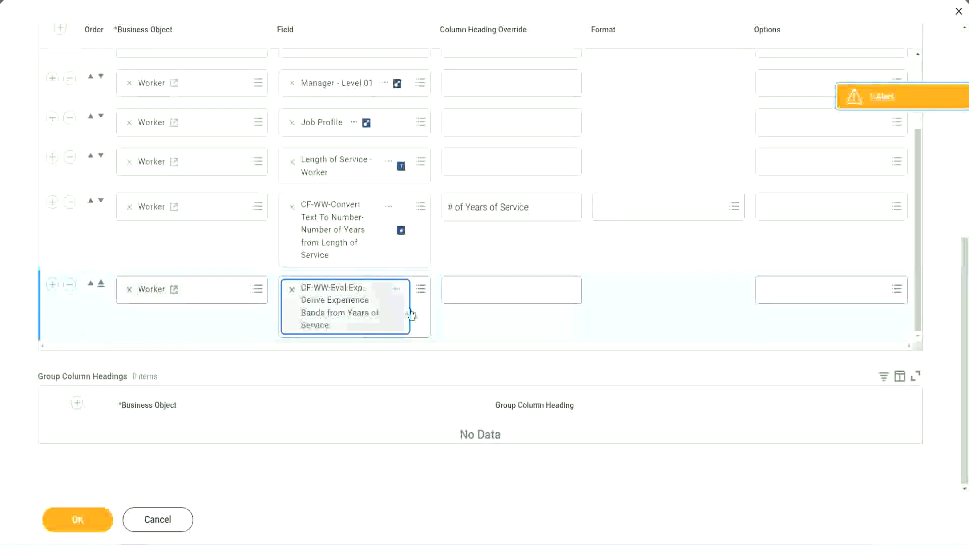
Set the new column's heading override to Experience Bands and save the report definition.
{"action": "left_click", "coordinate": [494, 290]}
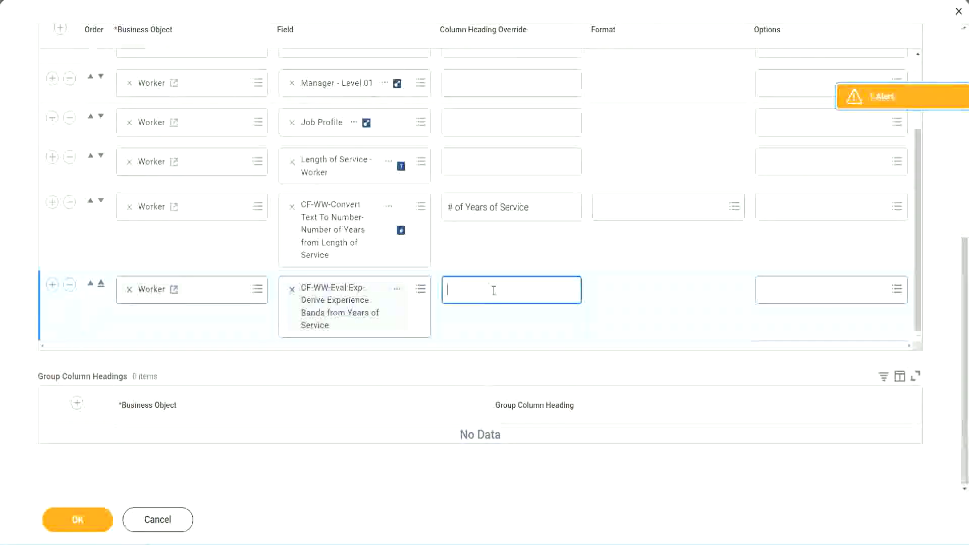
{"action": "type", "text": "E"}
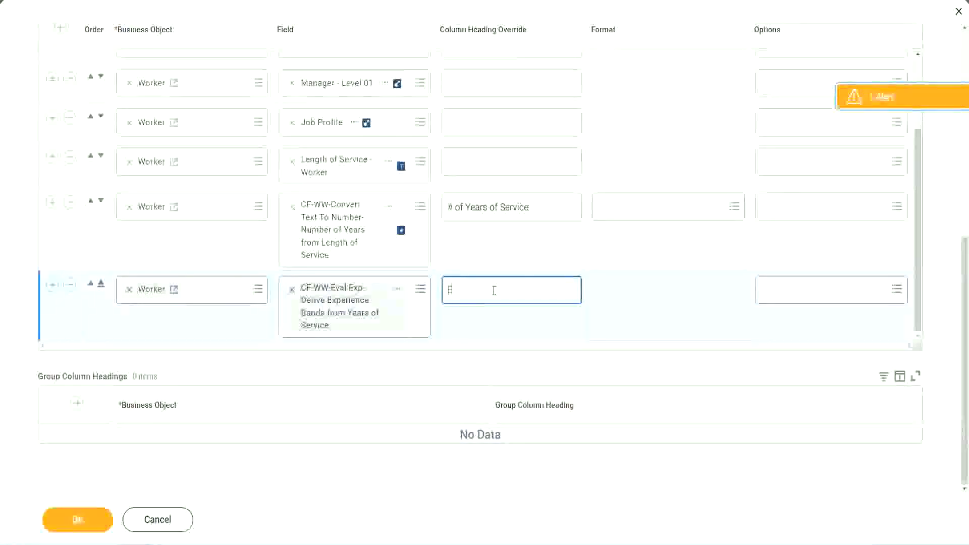
{"action": "type", "text": "xperience Bands"}
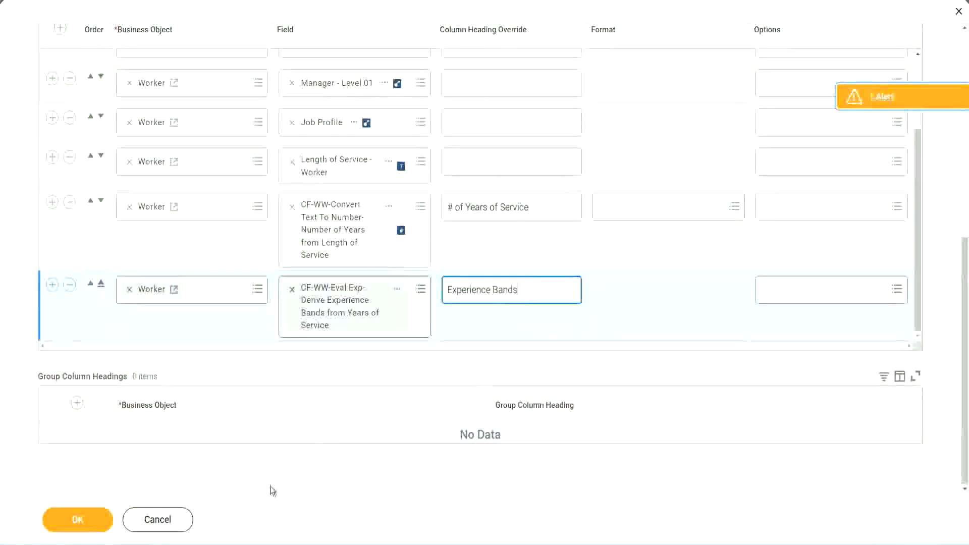
{"action": "left_click", "coordinate": [90, 520]}
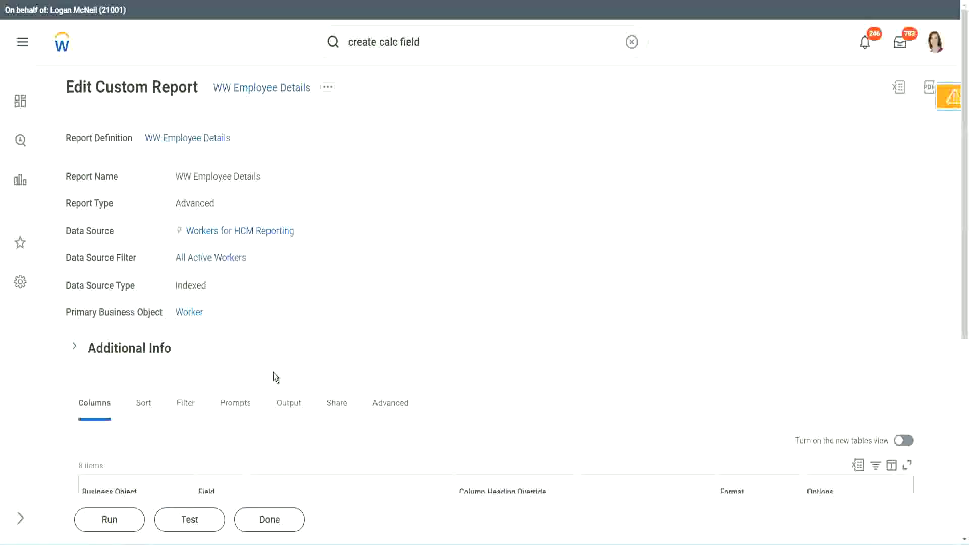
Run the WW Employee Details report with all prompts blank and check the first worker's years of service against the Experience Bands column.
{"action": "scroll", "coordinate": [302, 341], "scroll_direction": "down", "scroll_amount": 4}
{"action": "left_click", "coordinate": [112, 520]}
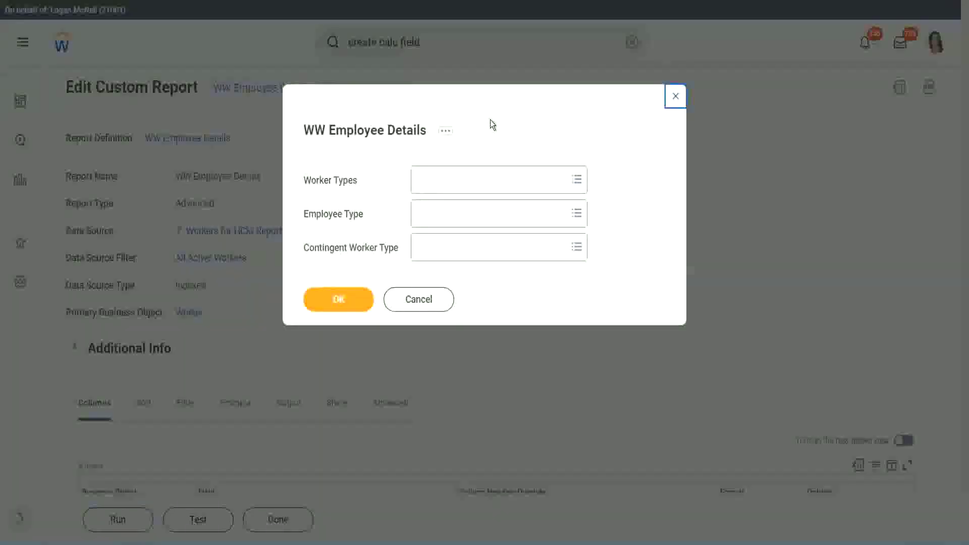
{"action": "left_click", "coordinate": [334, 300]}
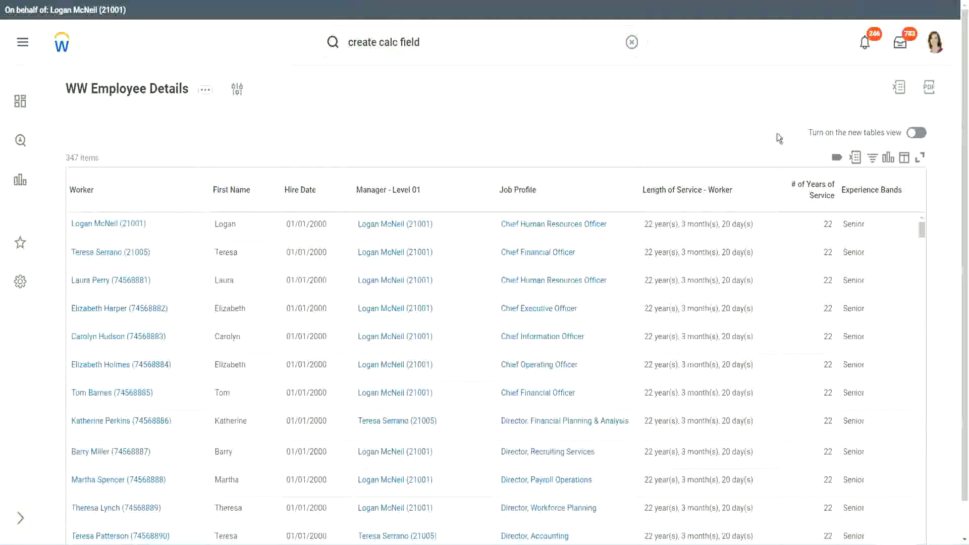
{"action": "scroll", "coordinate": [777, 134], "scroll_direction": "down", "scroll_amount": 1}
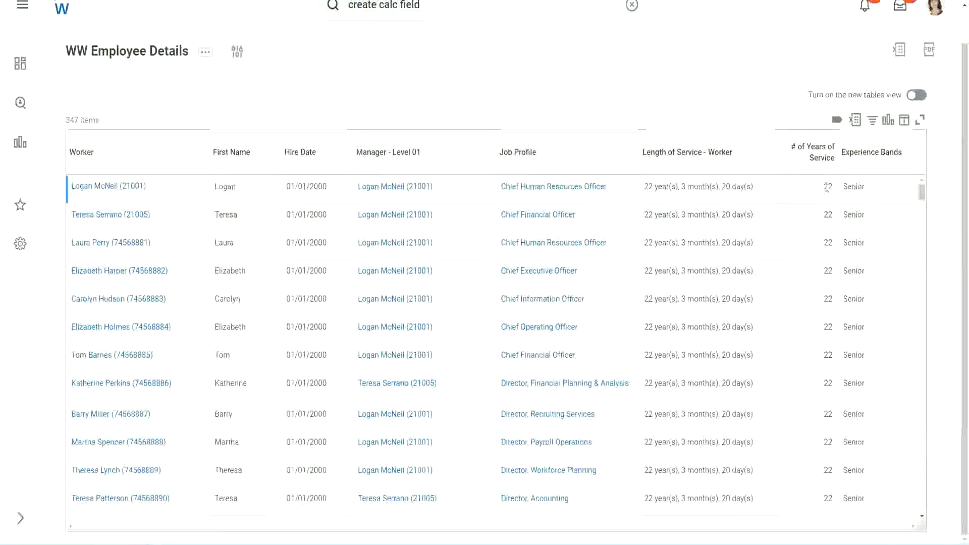
{"action": "double_click", "coordinate": [826, 189]}
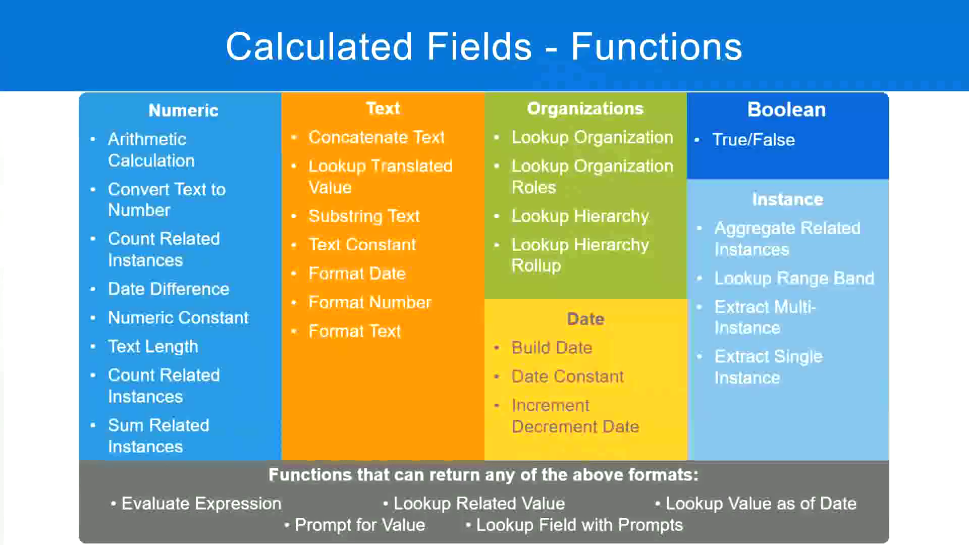
Switch to the Notepad++ notes and check the band definition for 16 - 30 years, Senior.
{"action": "key", "text": "alt+Tab"}
{"action": "left_click", "coordinate": [247, 177]}
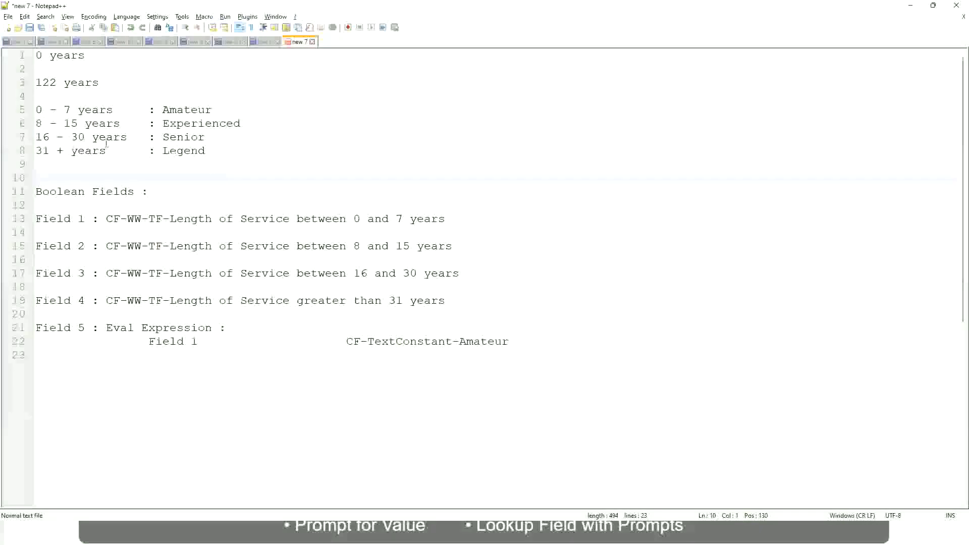
{"action": "left_click", "coordinate": [164, 136]}
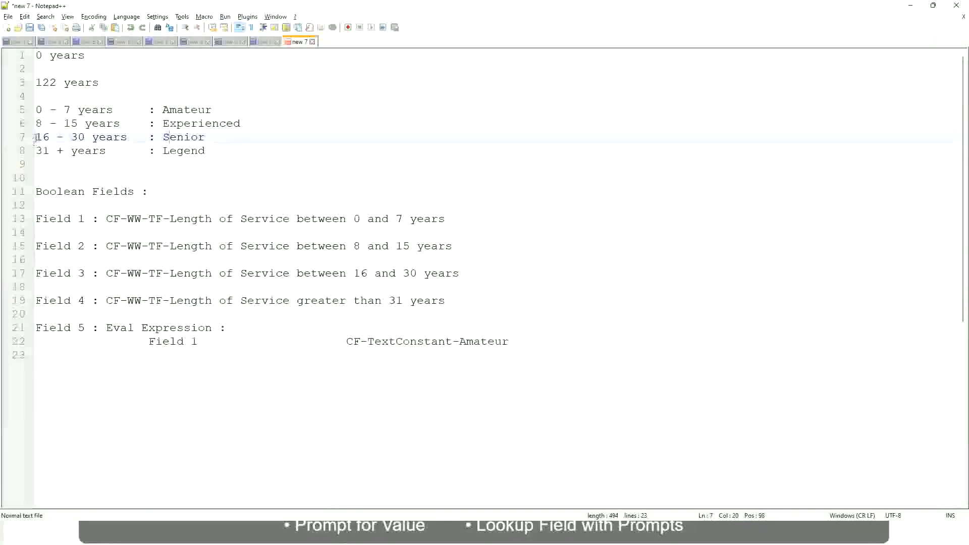
{"action": "left_click_drag", "start_coordinate": [35, 137], "coordinate": [94, 138]}
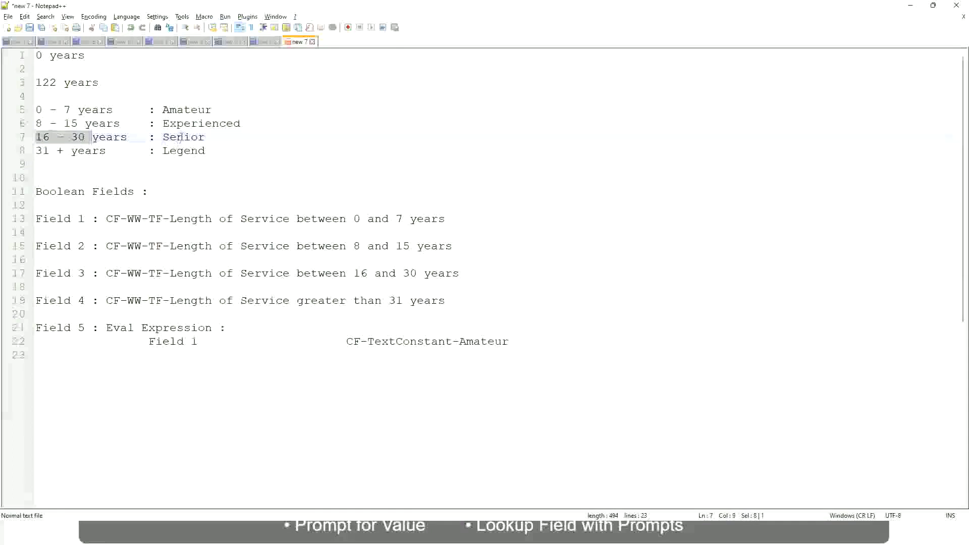
{"action": "double_click", "coordinate": [180, 137]}
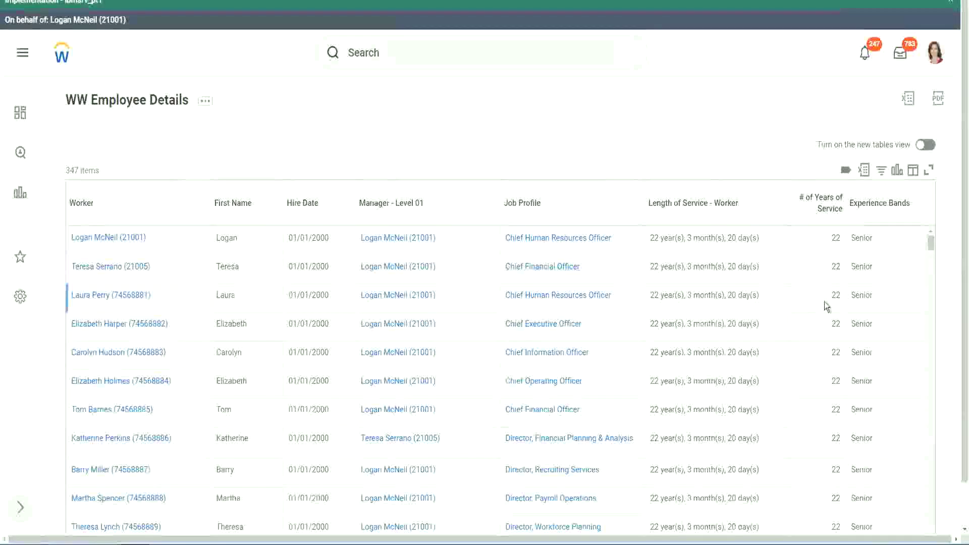
Back in the Workday report output, compare years of service with the experience band across the worker rows.
{"action": "scroll", "coordinate": [834, 301], "scroll_direction": "down", "scroll_amount": 3}
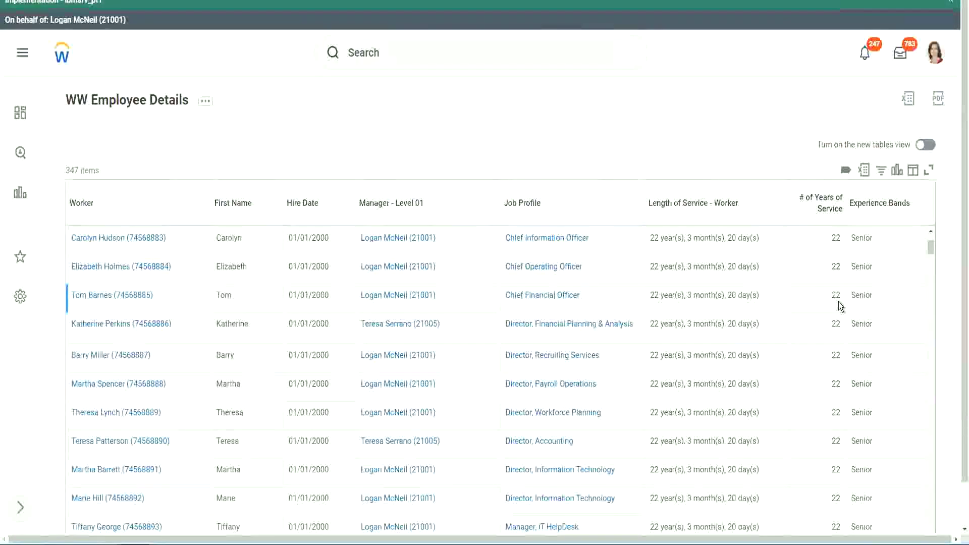
{"action": "scroll", "coordinate": [838, 305], "scroll_direction": "down", "scroll_amount": 8}
{"action": "scroll", "coordinate": [846, 337], "scroll_direction": "down", "scroll_amount": 10}
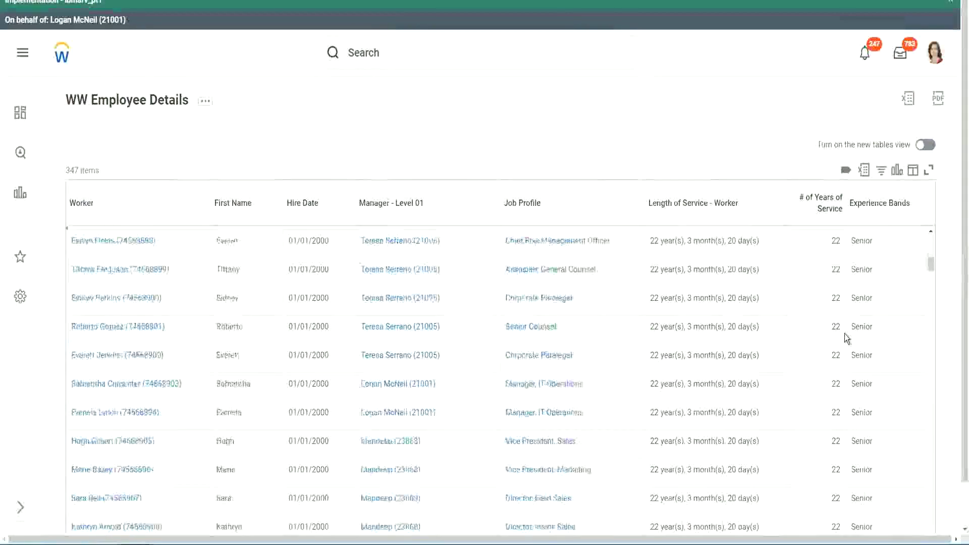
{"action": "scroll", "coordinate": [844, 334], "scroll_direction": "down", "scroll_amount": 3}
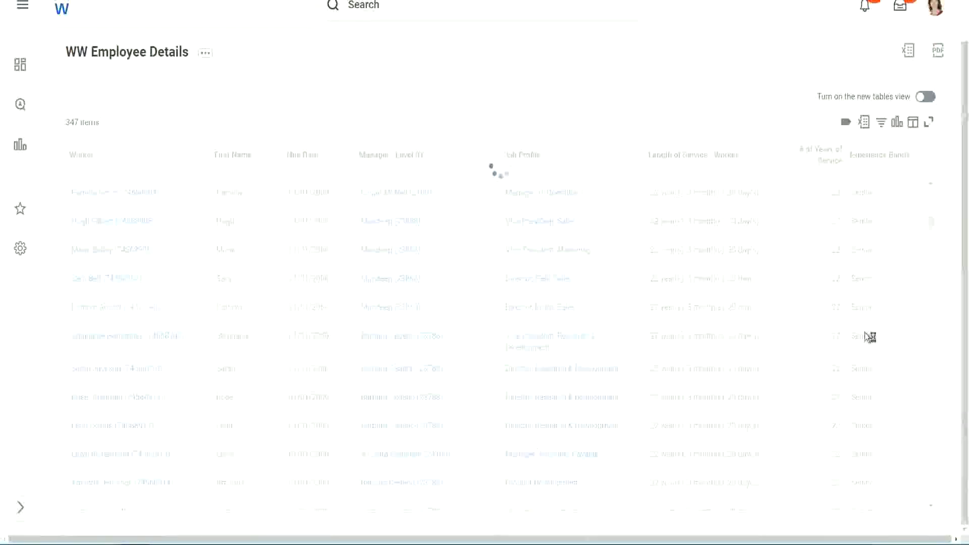
{"action": "scroll", "coordinate": [899, 285], "scroll_direction": "down", "scroll_amount": 5}
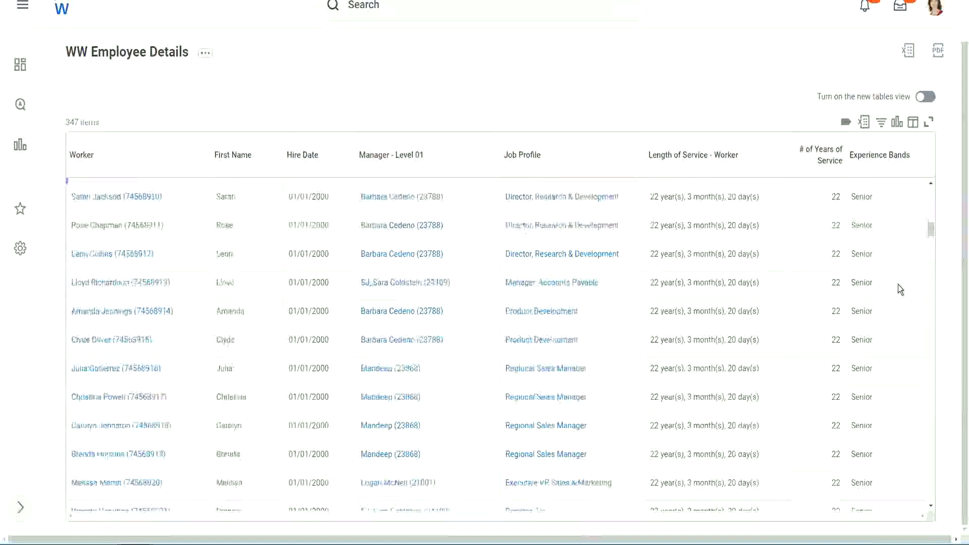
{"action": "scroll", "coordinate": [898, 288], "scroll_direction": "down", "scroll_amount": 3}
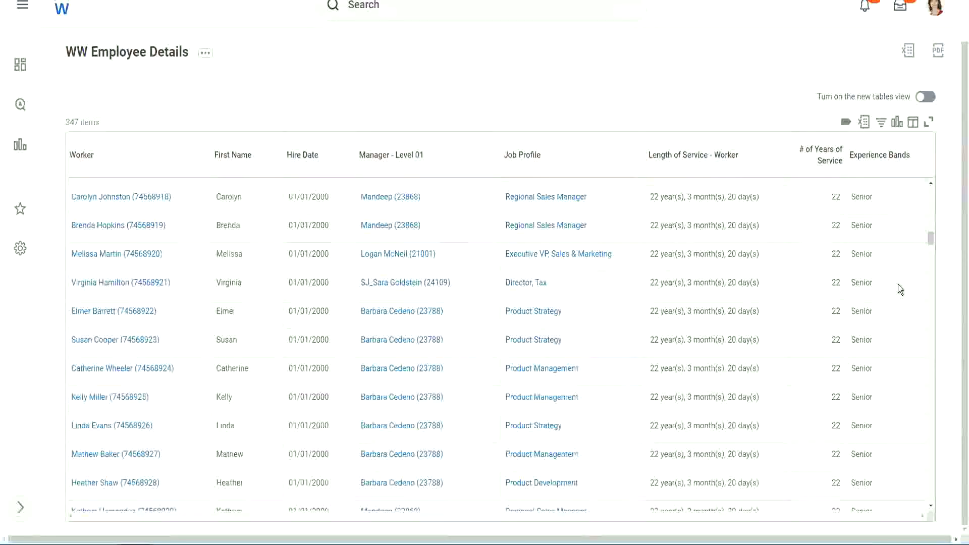
{"action": "scroll", "coordinate": [898, 283], "scroll_direction": "down", "scroll_amount": 10}
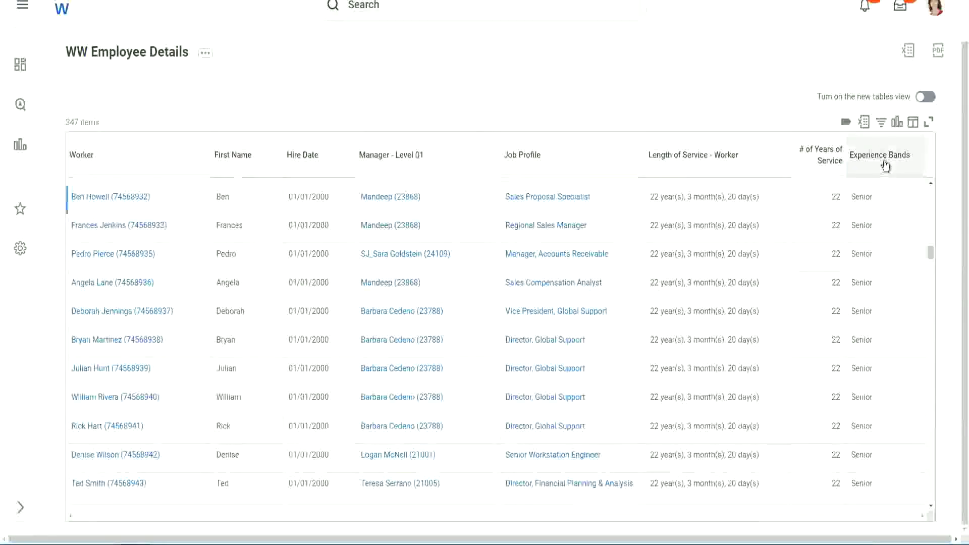
Filter the Experience Bands column to rows containing Amateur.
{"action": "left_click", "coordinate": [885, 166]}
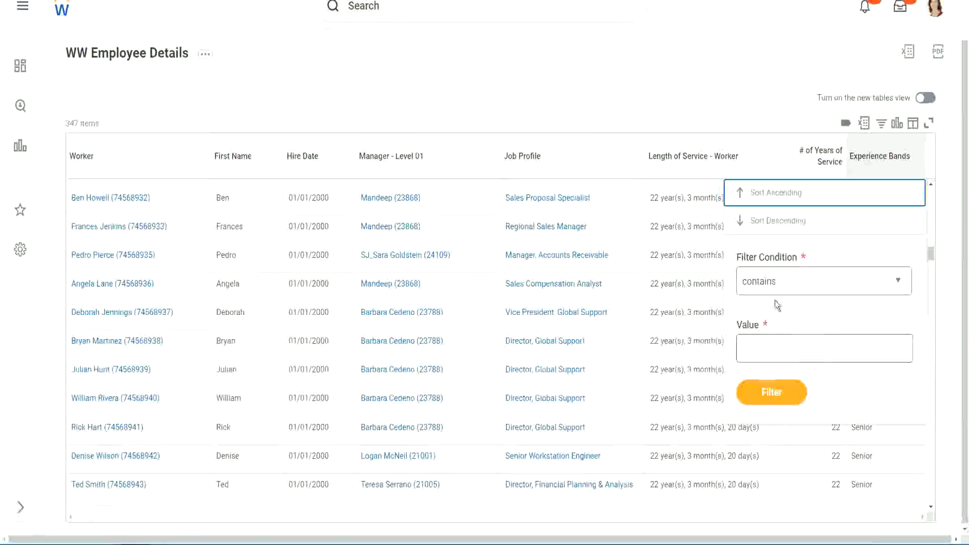
{"action": "left_click", "coordinate": [768, 339]}
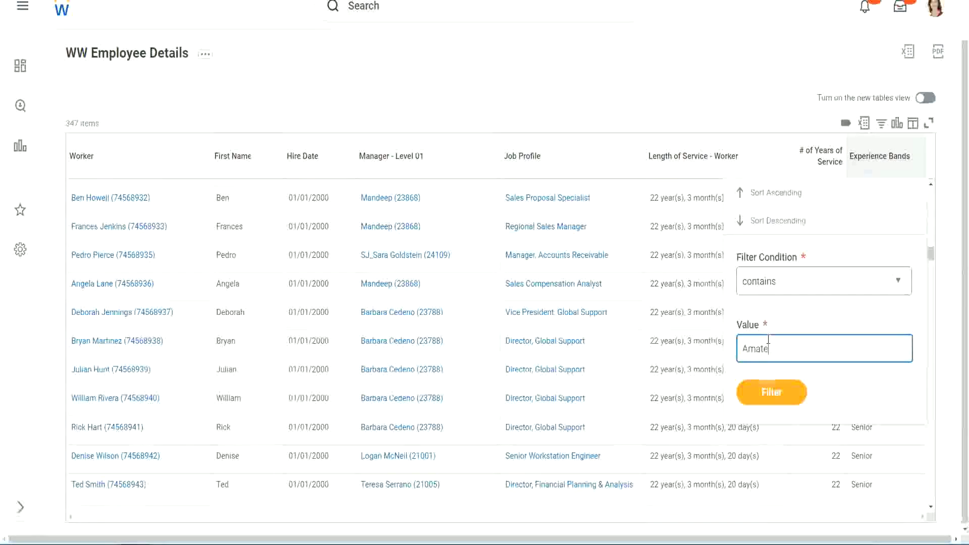
{"action": "left_click", "coordinate": [765, 395]}
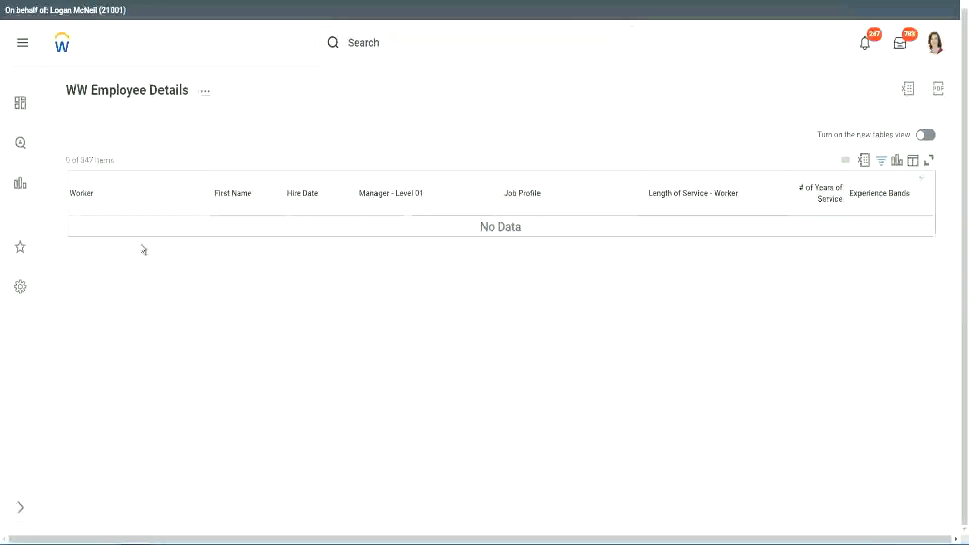
Change the Experience Bands filter value to Legend and apply it.
{"action": "left_click", "coordinate": [877, 193]}
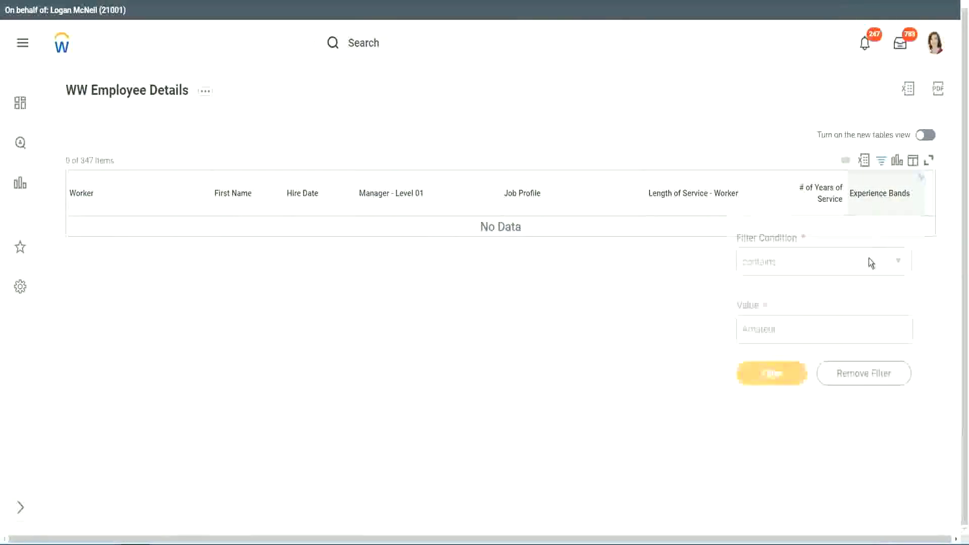
{"action": "left_click", "coordinate": [783, 325]}
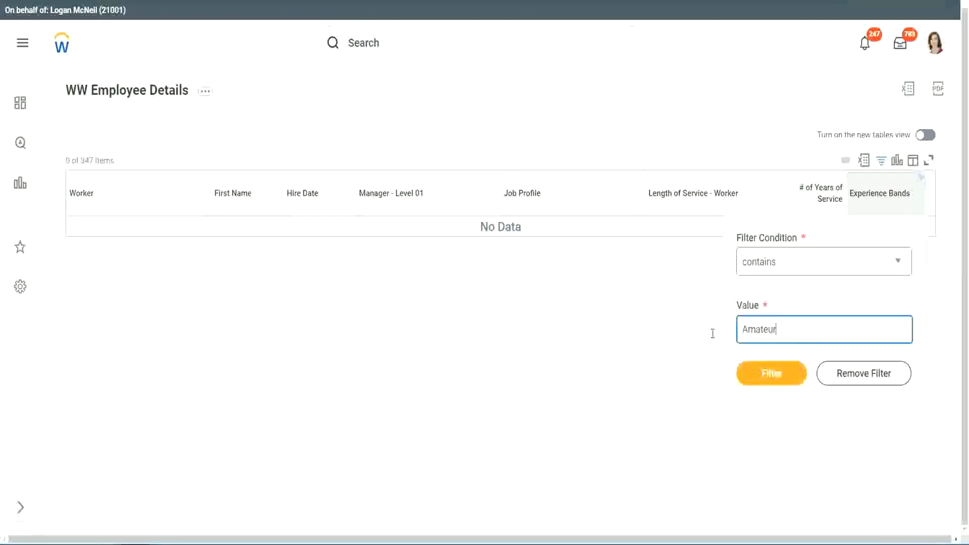
{"action": "left_click_drag", "start_coordinate": [712, 333], "coordinate": [692, 331]}
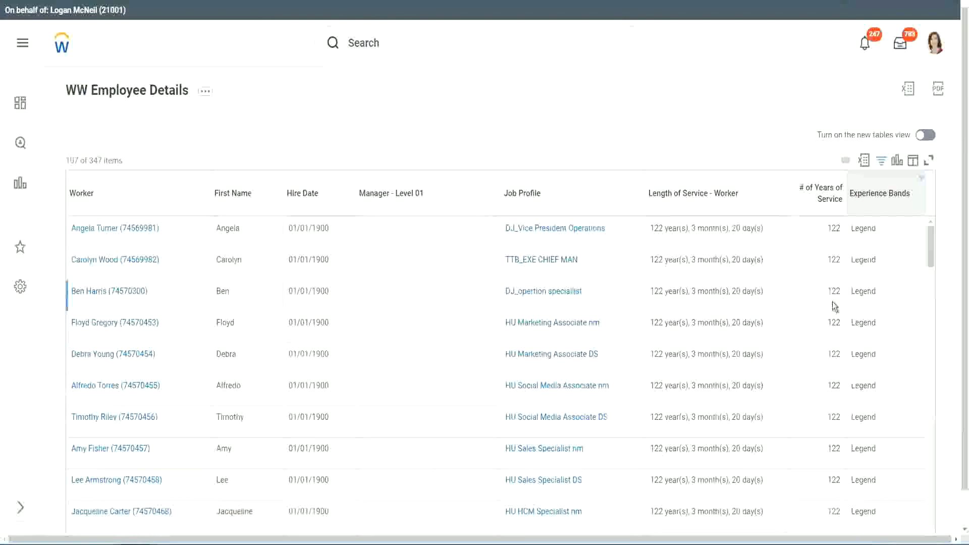
Examine the hire dates and years of service of the Legend workers through to the end of the filtered list.
{"action": "scroll", "coordinate": [832, 302], "scroll_direction": "down", "scroll_amount": 15}
{"action": "scroll", "coordinate": [831, 301], "scroll_direction": "down", "scroll_amount": 5}
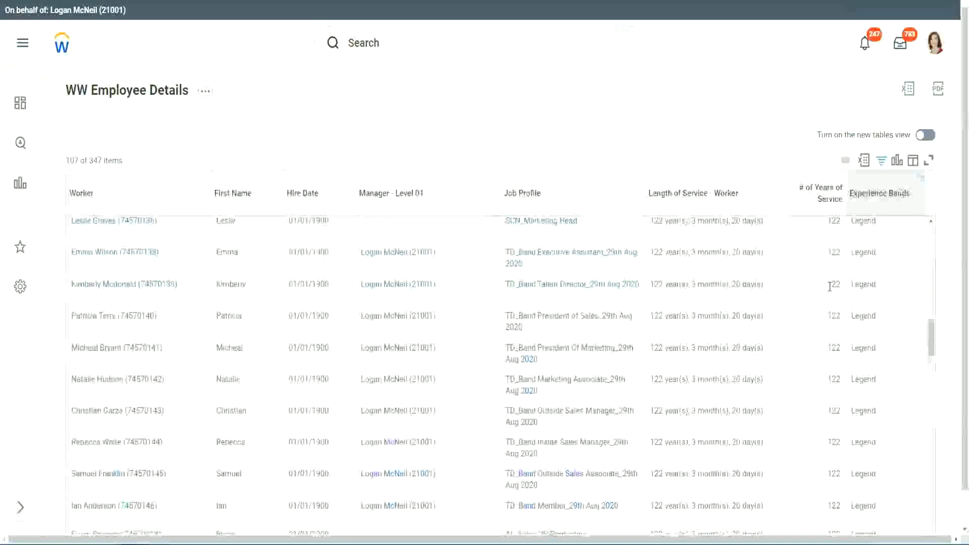
{"action": "scroll", "coordinate": [830, 286], "scroll_direction": "down", "scroll_amount": 20}
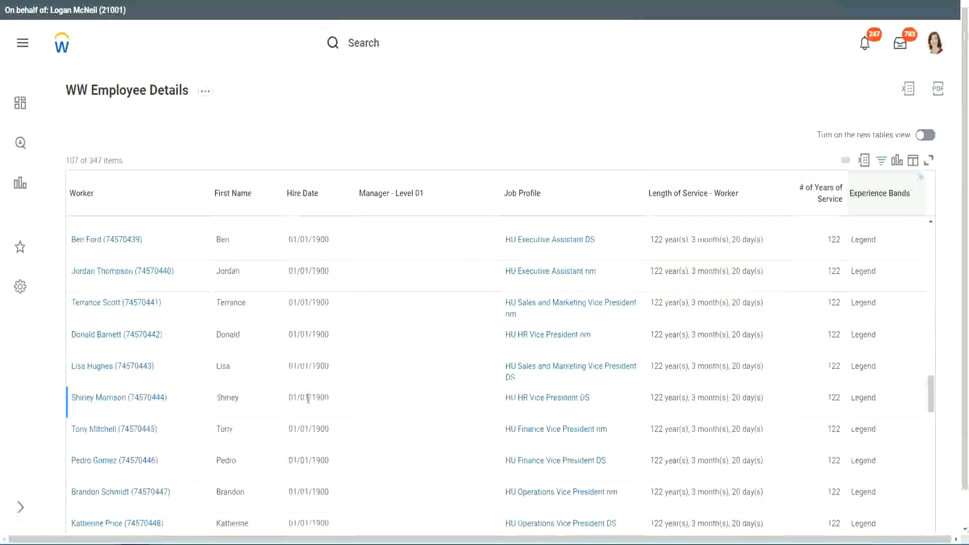
{"action": "double_click", "coordinate": [320, 397]}
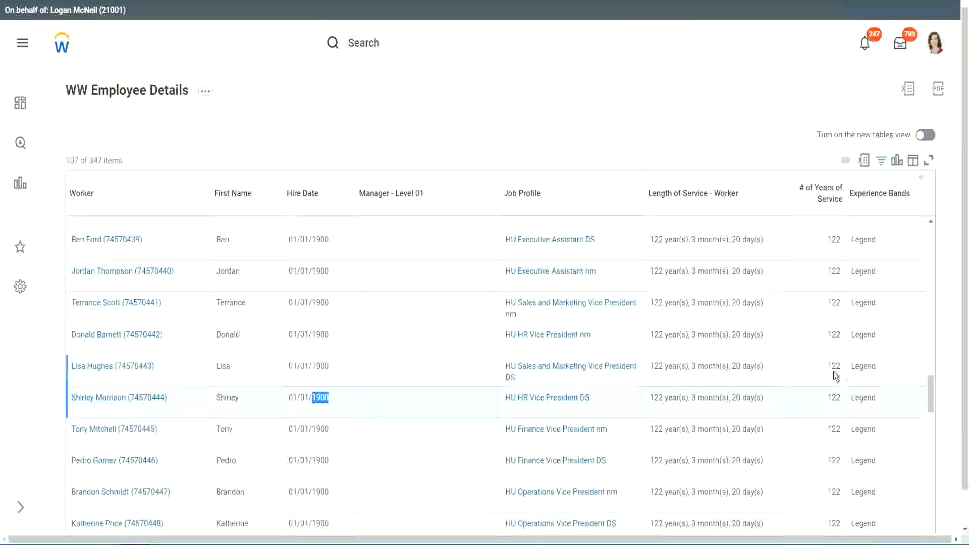
{"action": "scroll", "coordinate": [828, 376], "scroll_direction": "down", "scroll_amount": 1}
{"action": "scroll", "coordinate": [823, 378], "scroll_direction": "down", "scroll_amount": 3}
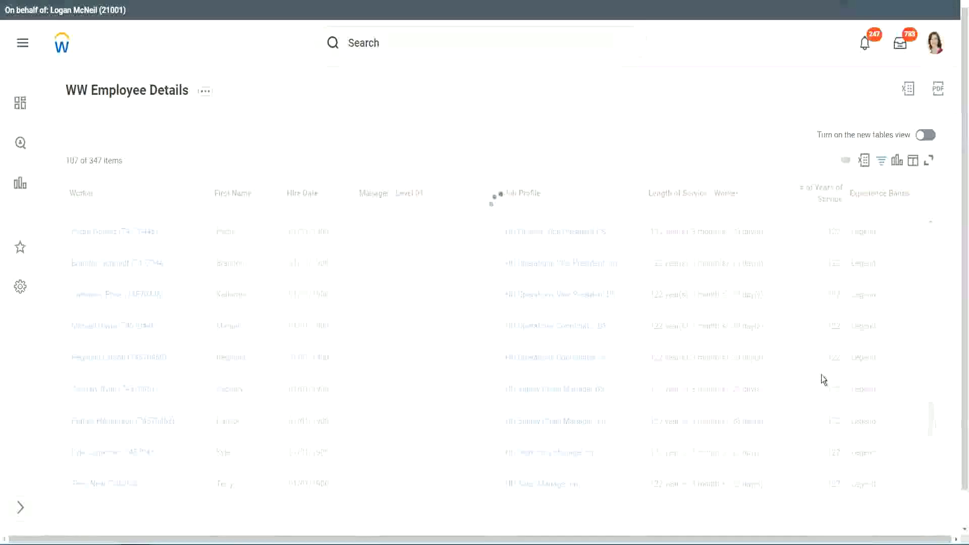
{"action": "scroll", "coordinate": [821, 374], "scroll_direction": "down", "scroll_amount": 3}
{"action": "scroll", "coordinate": [821, 374], "scroll_direction": "down", "scroll_amount": 10}
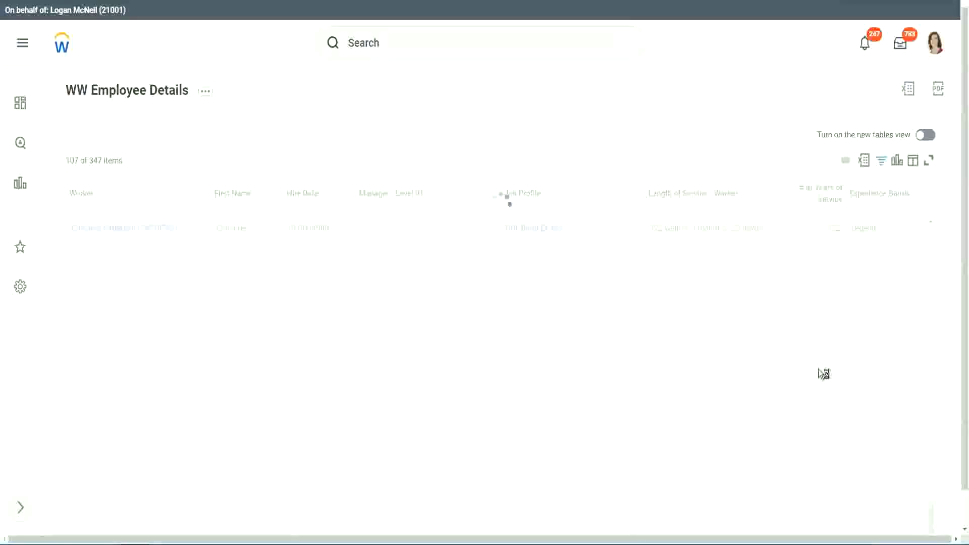
{"action": "scroll", "coordinate": [808, 333], "scroll_direction": "down", "scroll_amount": 5}
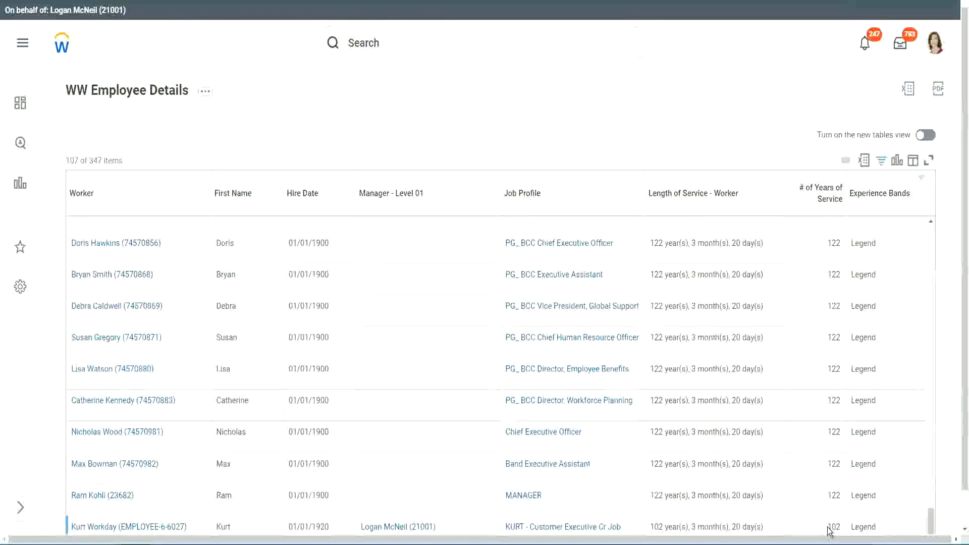
{"action": "double_click", "coordinate": [833, 516]}
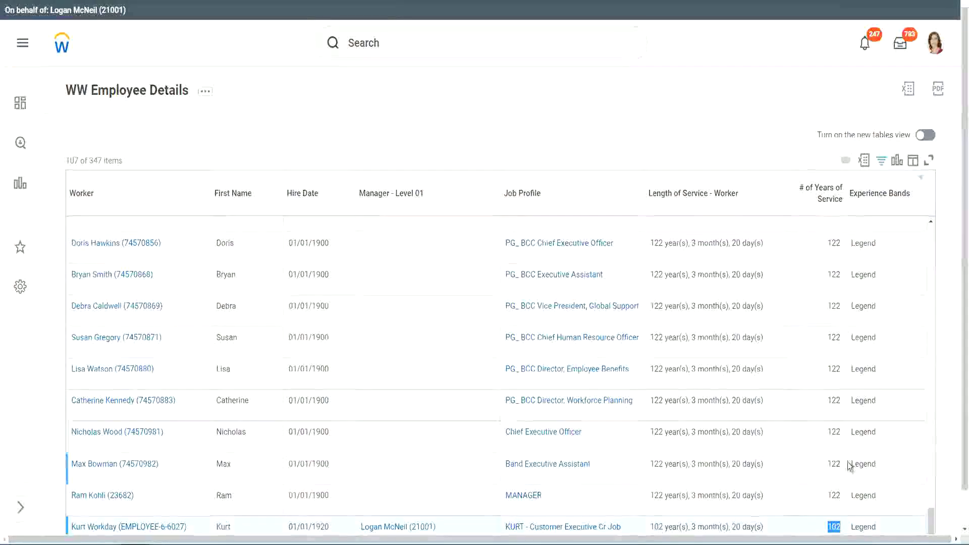
{"action": "left_click_drag", "start_coordinate": [834, 432], "coordinate": [841, 432]}
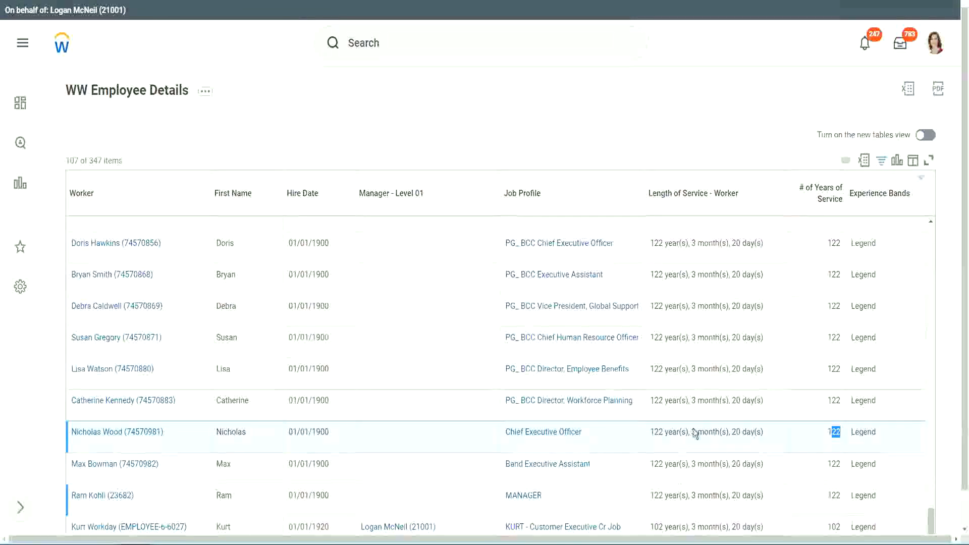
{"action": "left_click", "coordinate": [813, 402]}
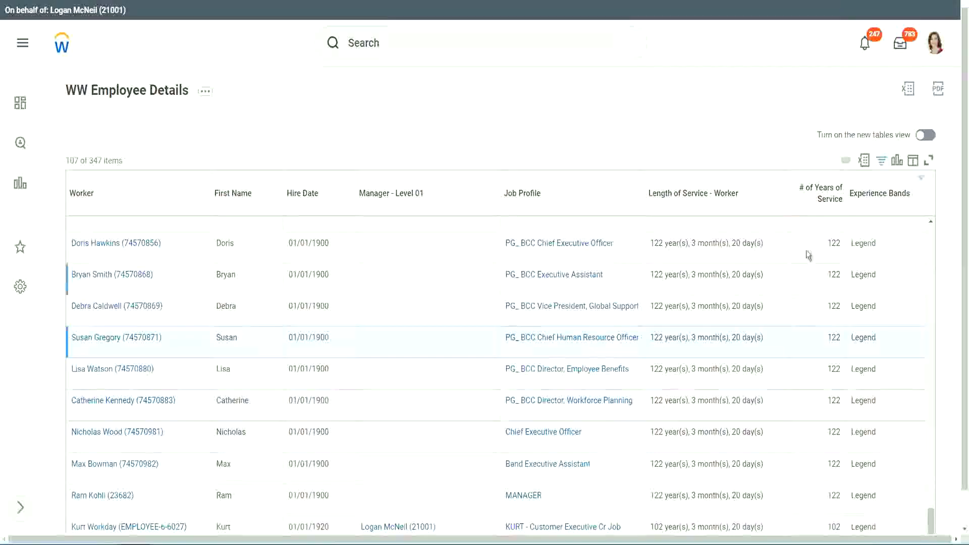
Change the Experience Bands filter value to Experienced and apply it.
{"action": "left_click", "coordinate": [885, 199]}
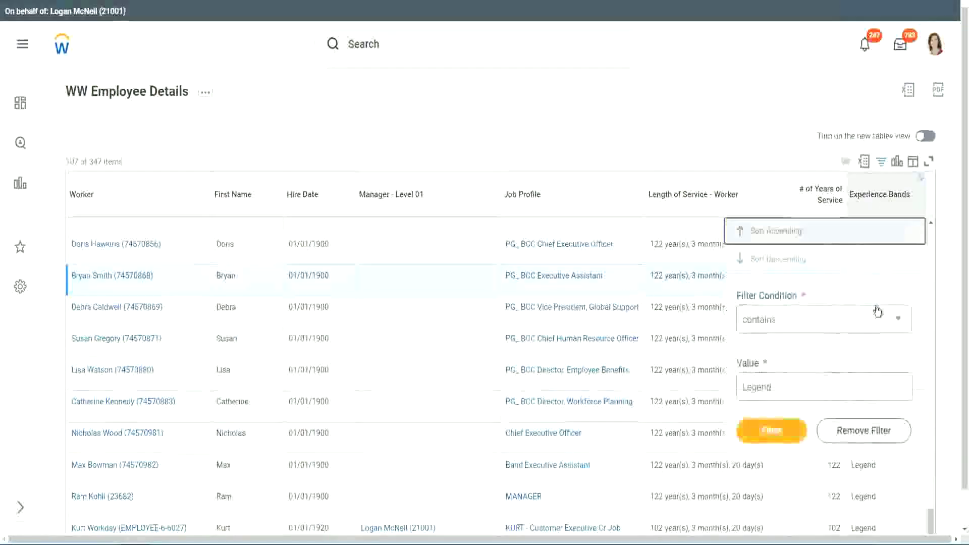
{"action": "left_click", "coordinate": [793, 388]}
{"action": "left_click_drag", "start_coordinate": [793, 387], "coordinate": [667, 390]}
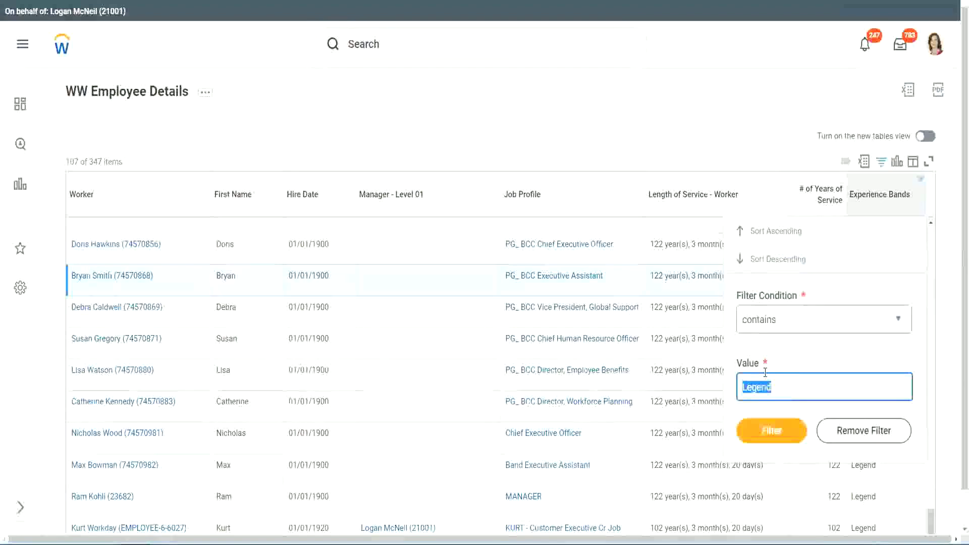
{"action": "type", "text": "Ex"}
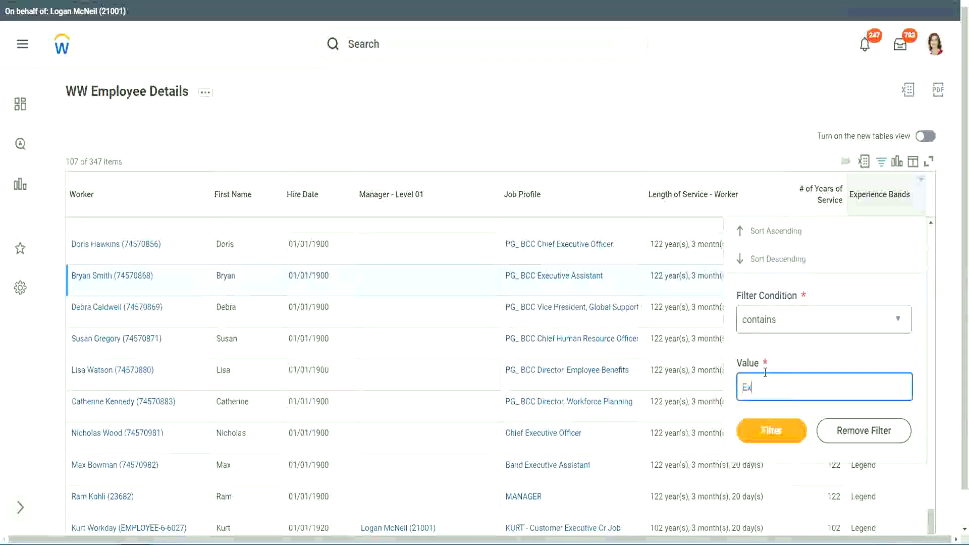
{"action": "type", "text": "per"}
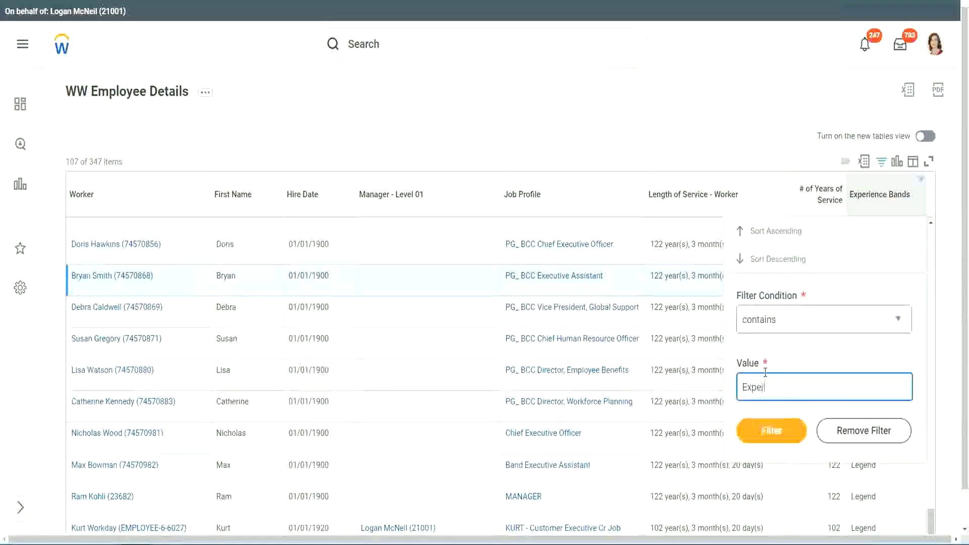
{"action": "type", "text": "ienced"}
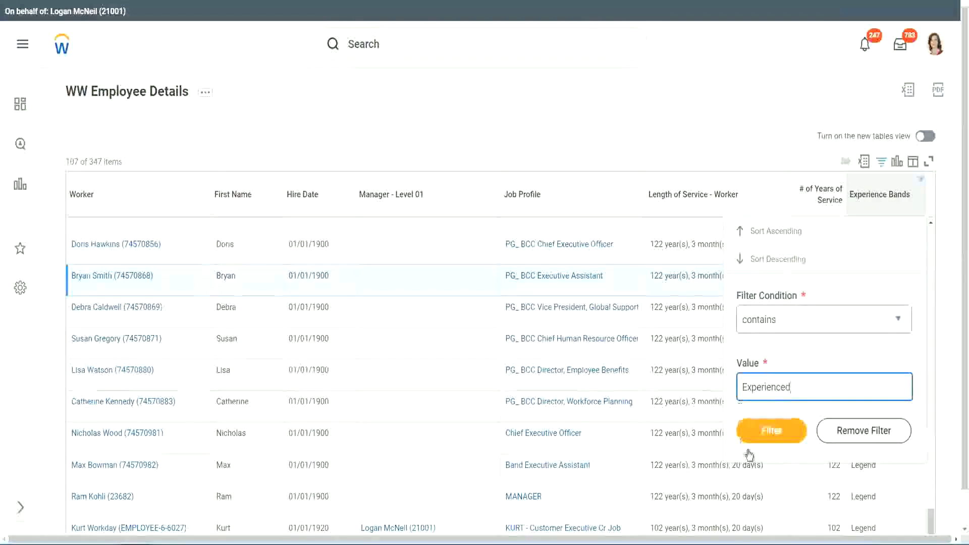
{"action": "left_click", "coordinate": [778, 430]}
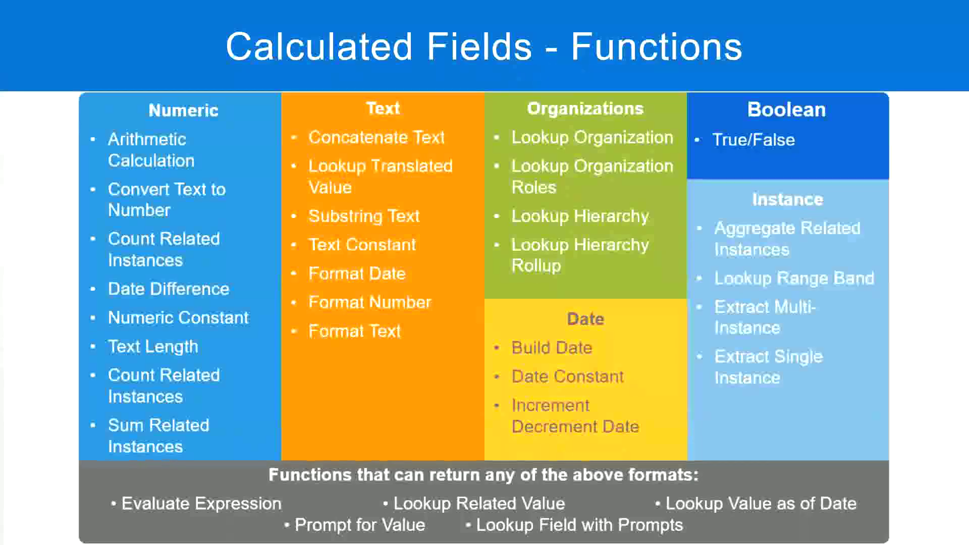
Switch to the Notepad++ notes and check the years range defined for the Experienced band.
{"action": "key", "text": "alt+Tab"}
{"action": "left_click", "coordinate": [87, 124]}
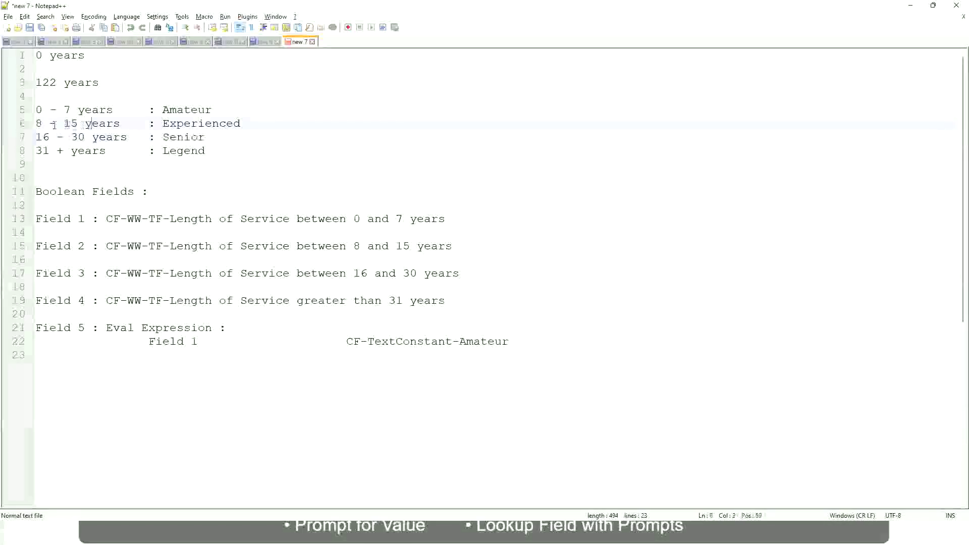
{"action": "left_click_drag", "start_coordinate": [43, 124], "coordinate": [78, 124]}
{"action": "left_click", "coordinate": [81, 124]}
{"action": "left_click", "coordinate": [112, 124]}
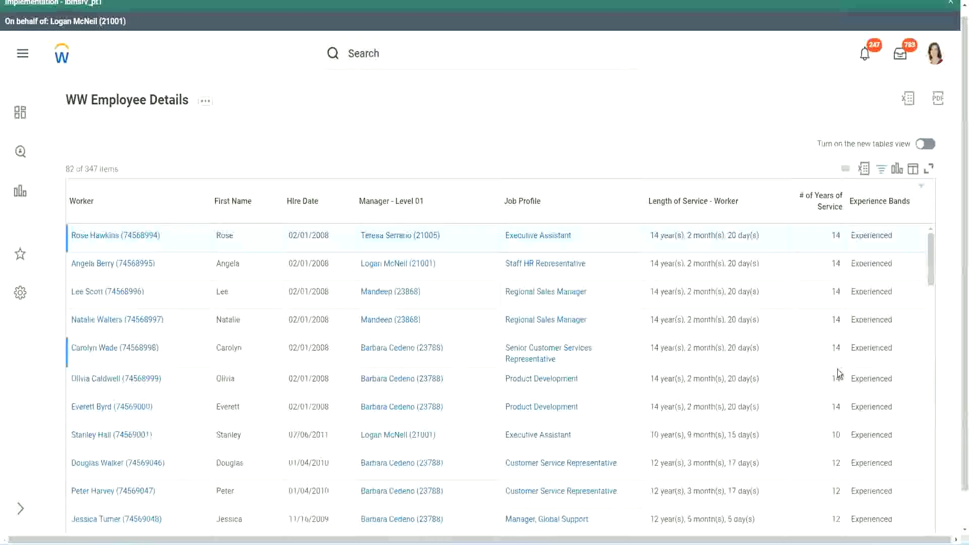
Examine the years of service of the Experienced workers in the filtered WW Employee Details report against the 8 - 15 years band.
{"action": "scroll", "coordinate": [837, 374], "scroll_direction": "down", "scroll_amount": 3}
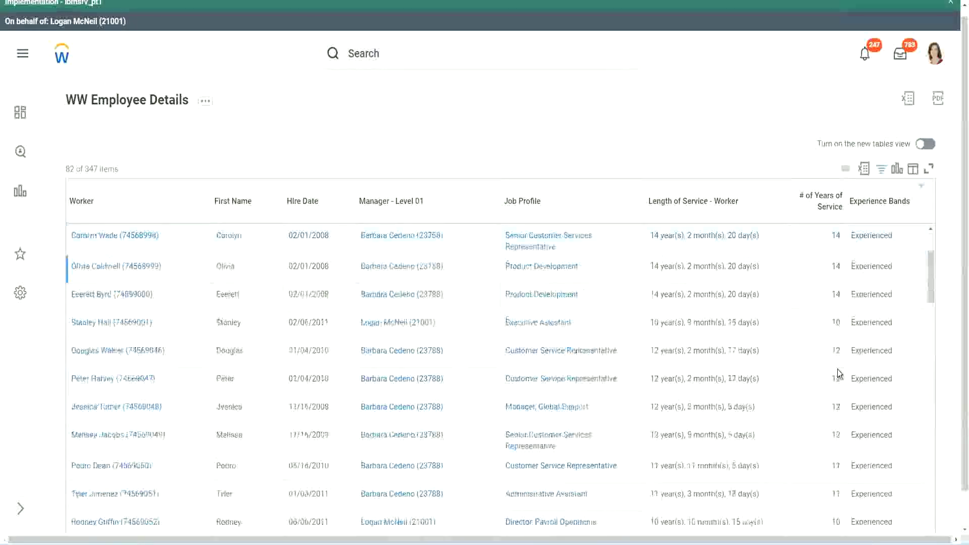
{"action": "scroll", "coordinate": [837, 373], "scroll_direction": "down", "scroll_amount": 3}
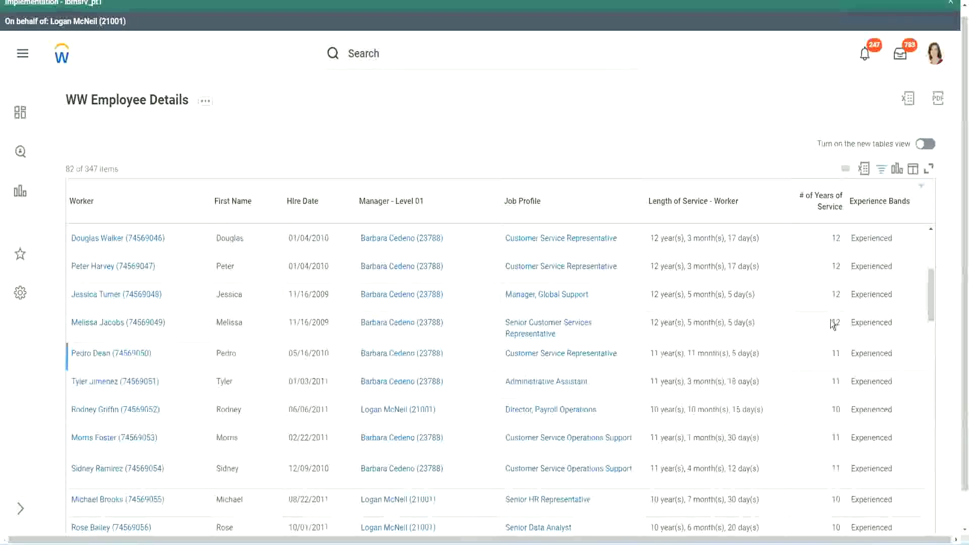
{"action": "double_click", "coordinate": [854, 269]}
{"action": "scroll", "coordinate": [845, 343], "scroll_direction": "down", "scroll_amount": 3}
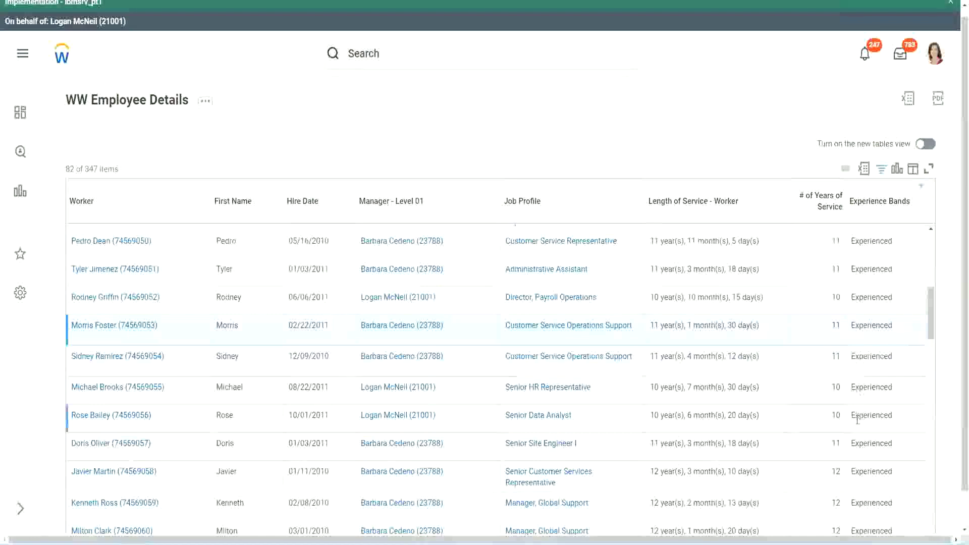
{"action": "scroll", "coordinate": [857, 419], "scroll_direction": "down", "scroll_amount": 5}
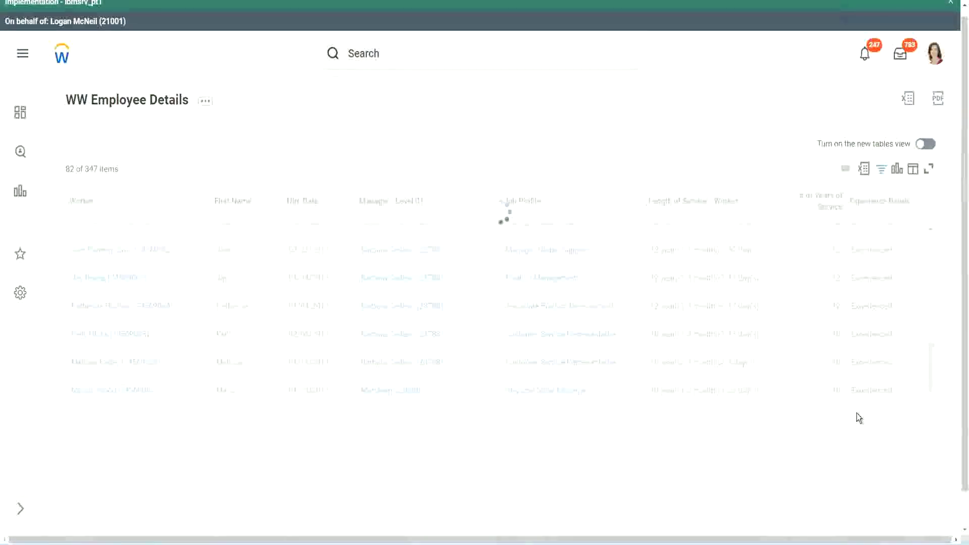